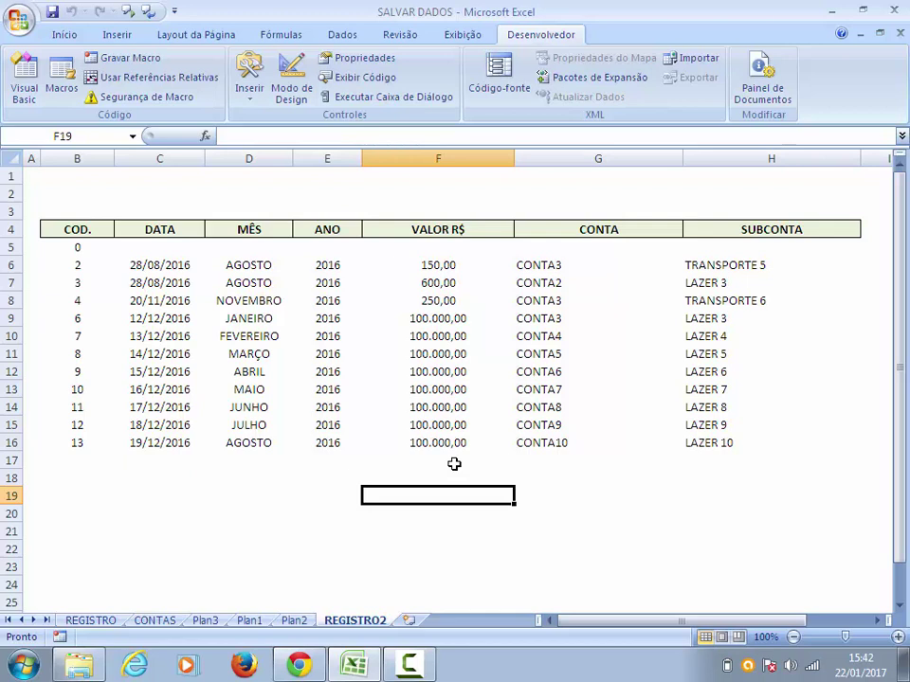
- Review cells F1–F3 above the REGISTRO2 data table
left_click(441, 196)
left_click(438, 206)
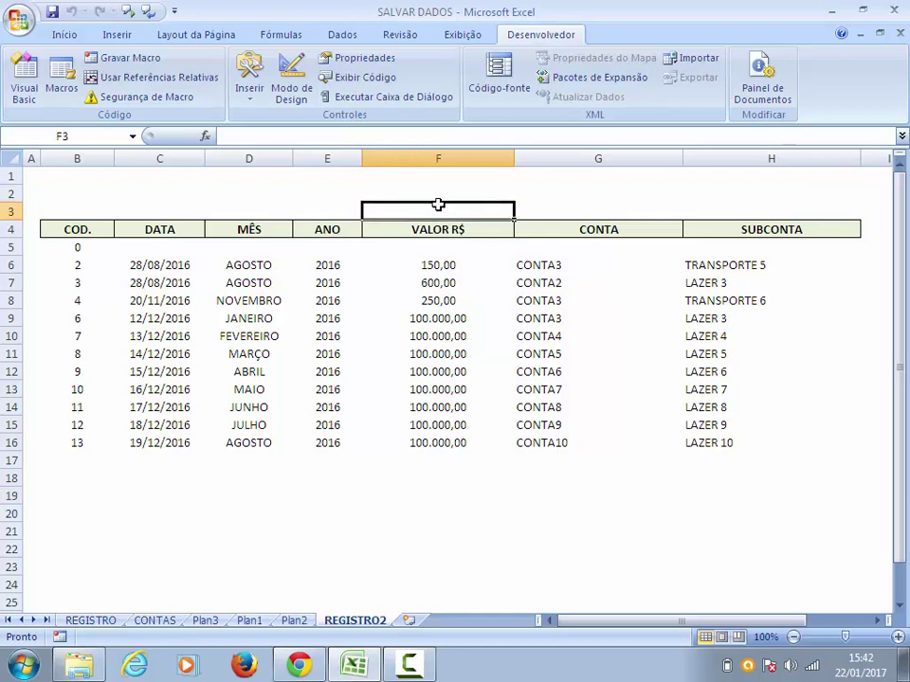
left_click(445, 175)
left_click(440, 194)
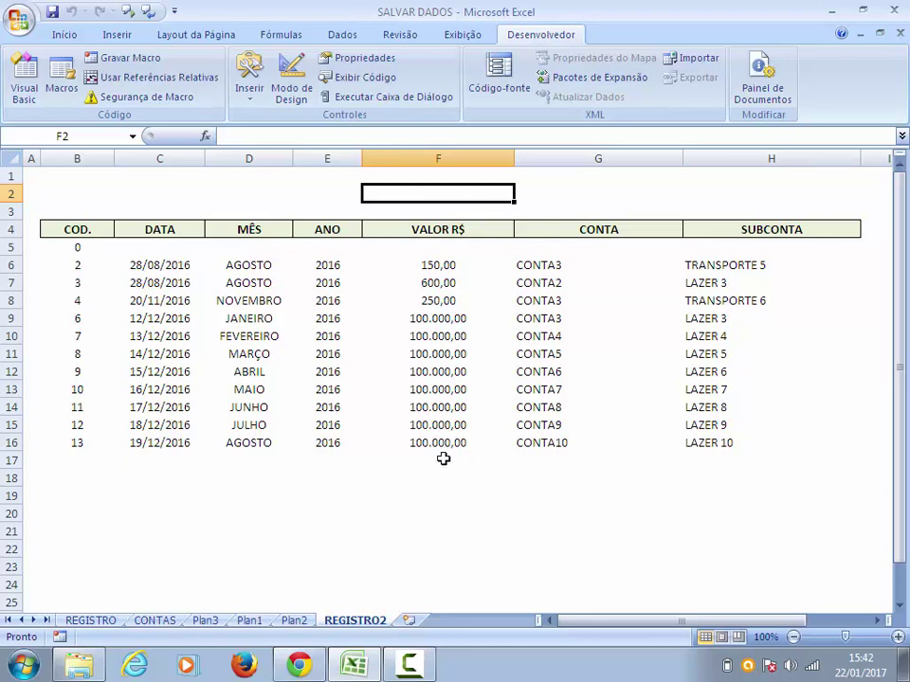
left_click(439, 211)
left_click(443, 176)
left_click(440, 193)
left_click(438, 212)
left_click(443, 179)
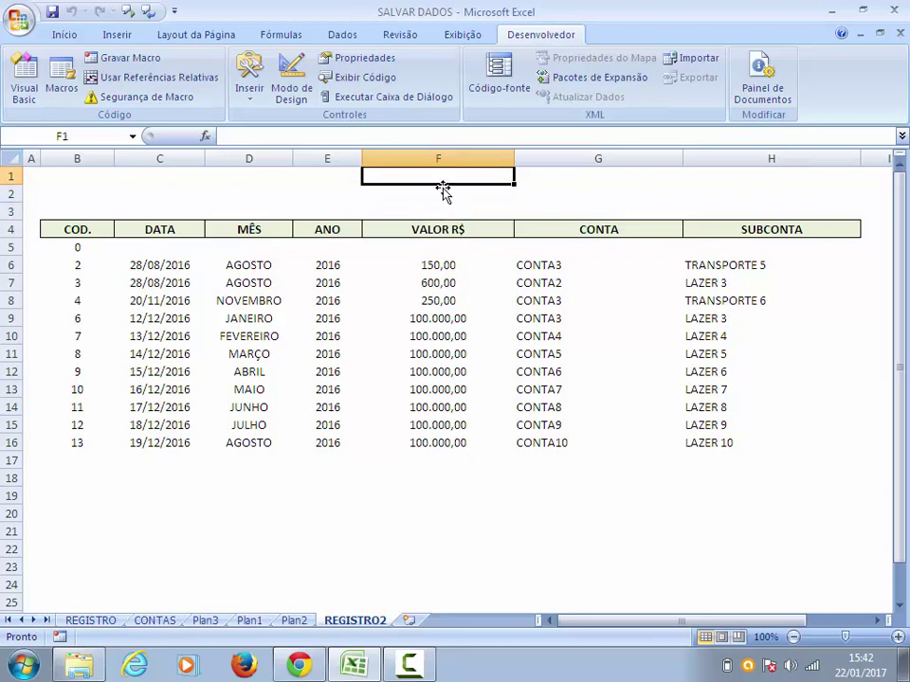
- Check cells F17–F20 below the data, then open the Visual Basic editor
left_click(440, 477)
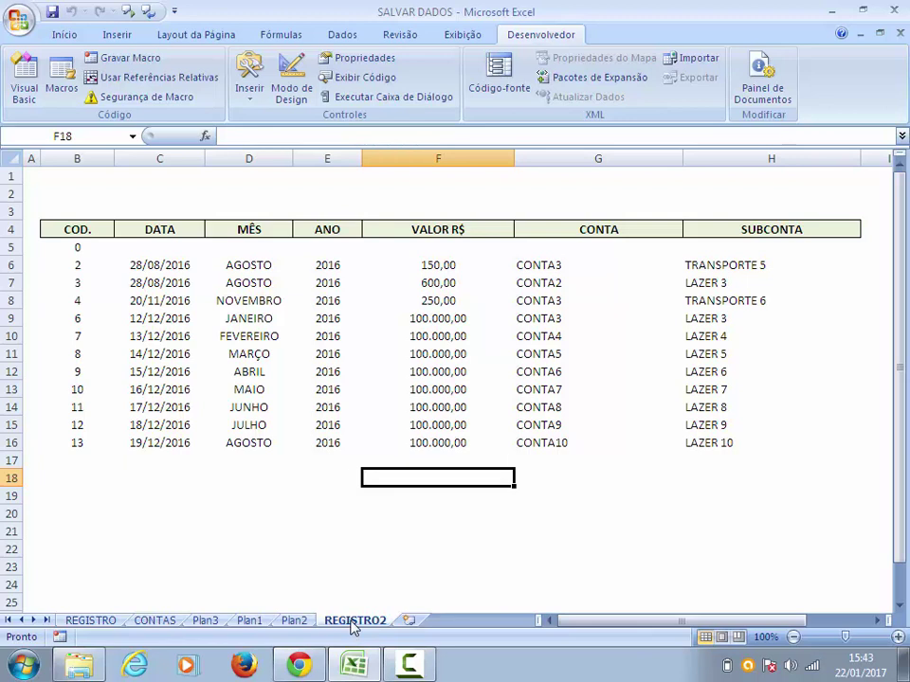
left_click(440, 512)
left_click(431, 462)
left_click(428, 476)
left_click(442, 192)
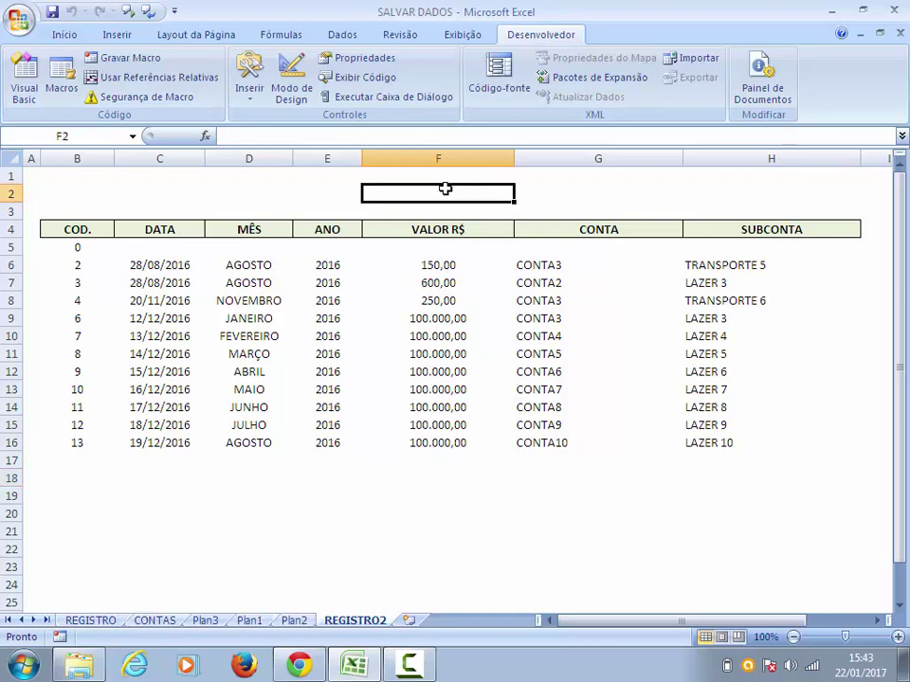
left_click(25, 80)
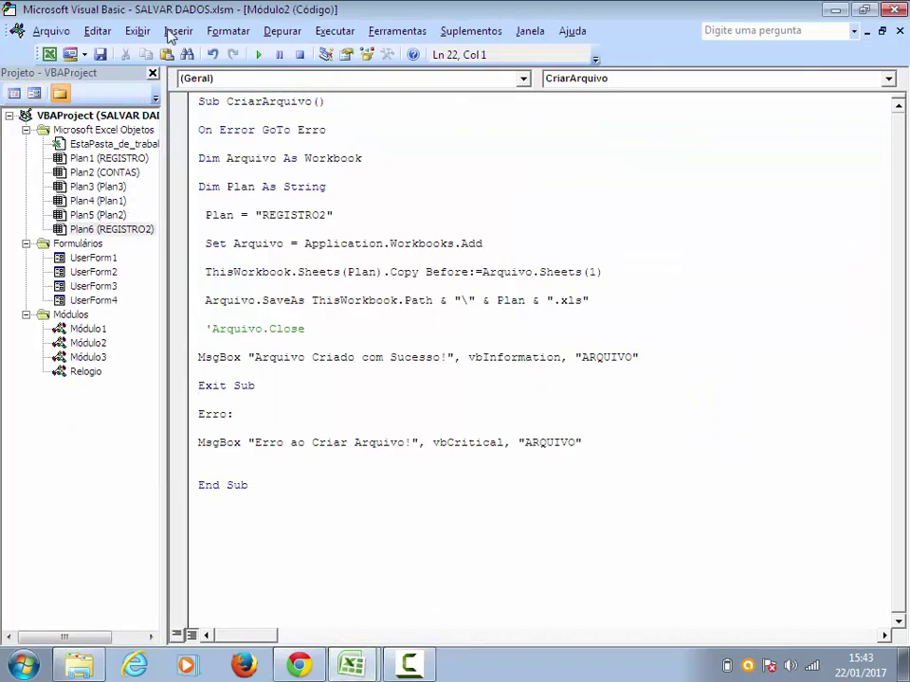
- Insert a new code module, Módulo4, into the project
left_click(175, 31)
left_click(196, 92)
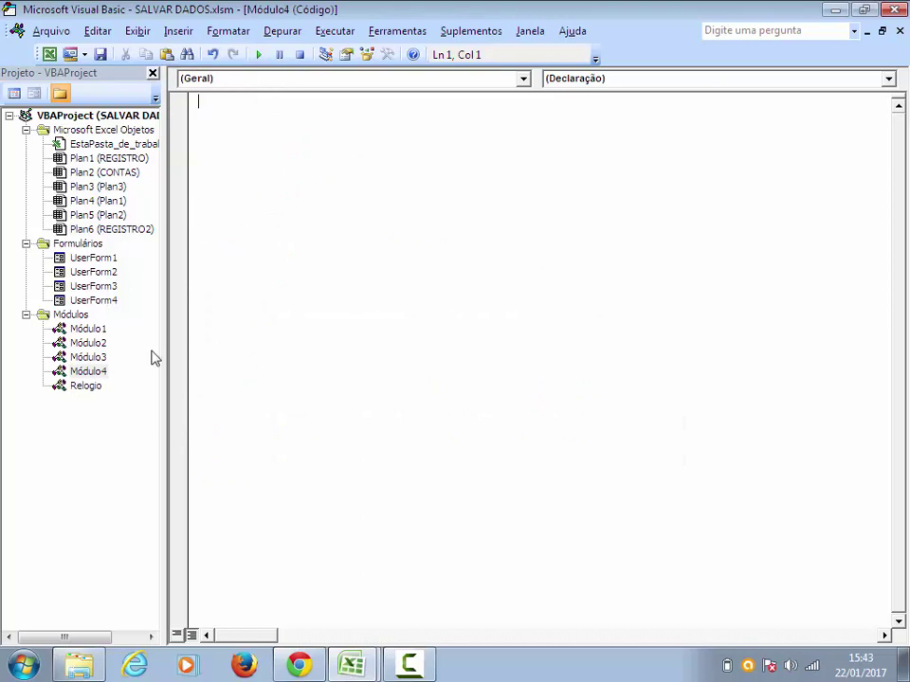
right_click(99, 372)
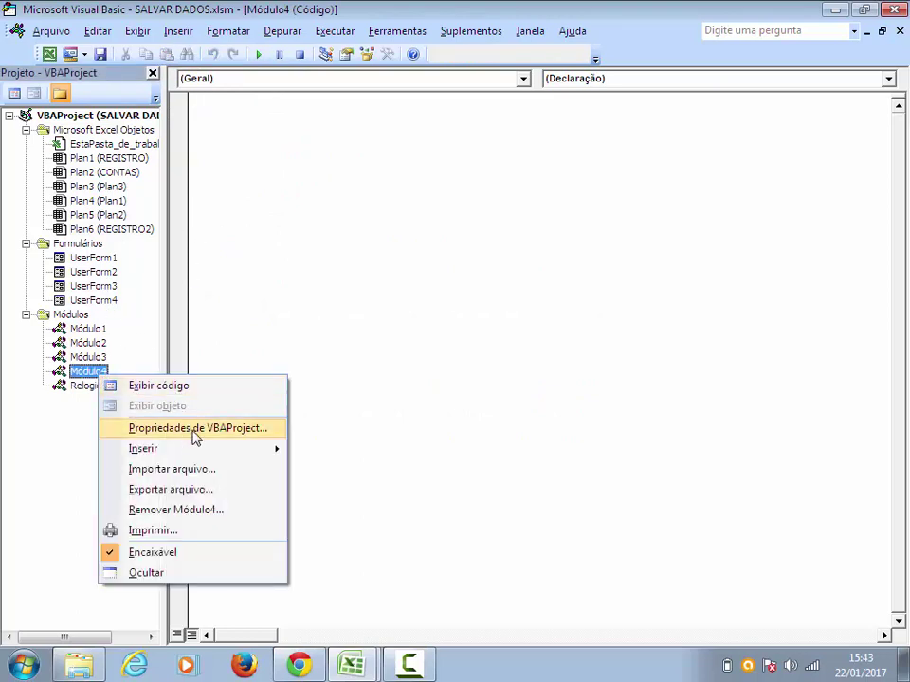
left_click(83, 448)
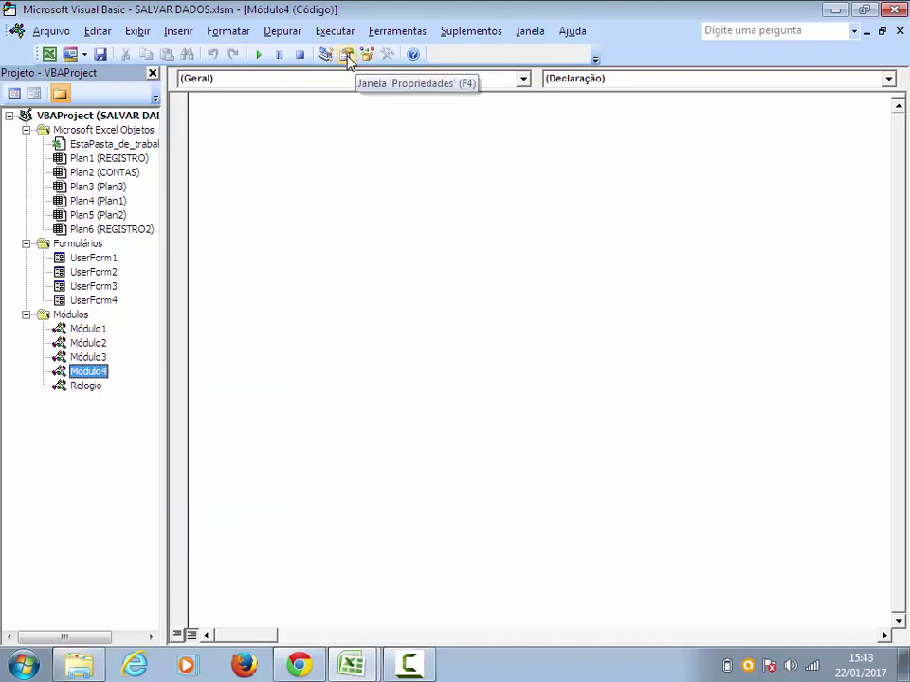
- Rename Módulo4 to NovoArquivo in Properties and open Módulo2's CriarArquivo code
left_click(348, 56)
left_click(26, 141)
type("NovoArquivo")
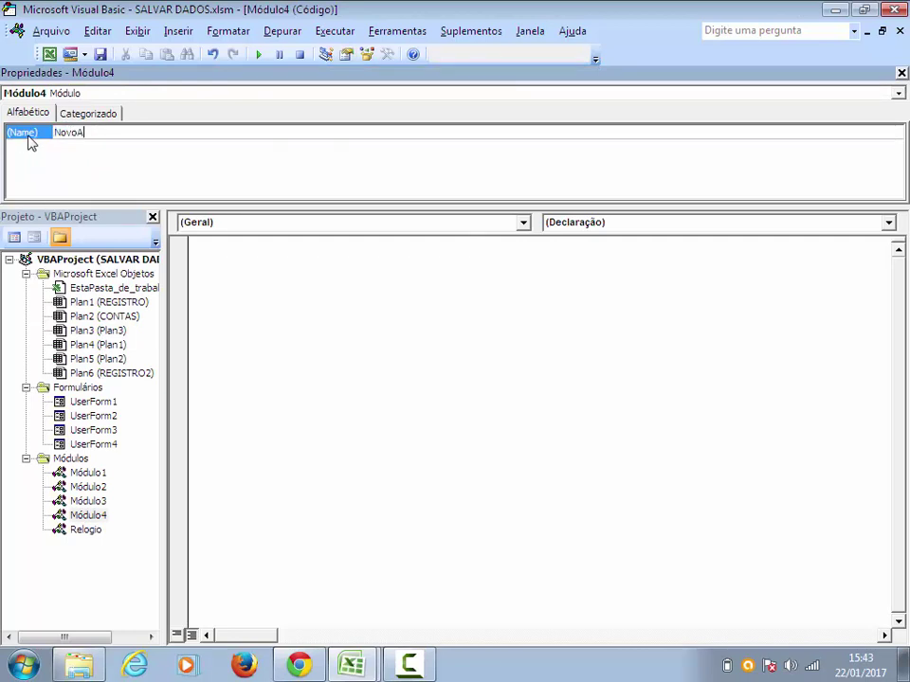
left_click(207, 370)
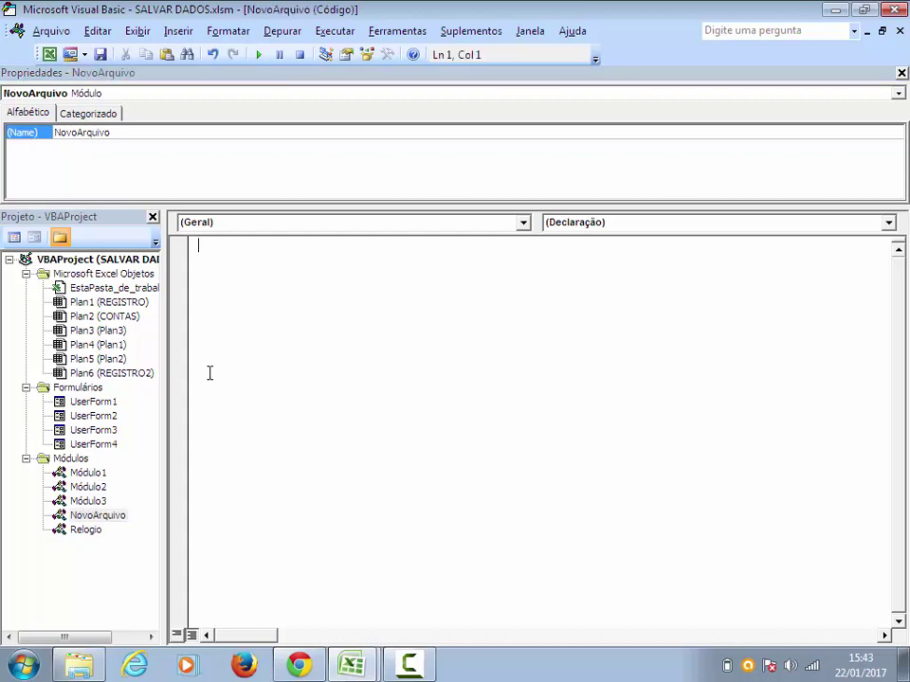
left_click(111, 518)
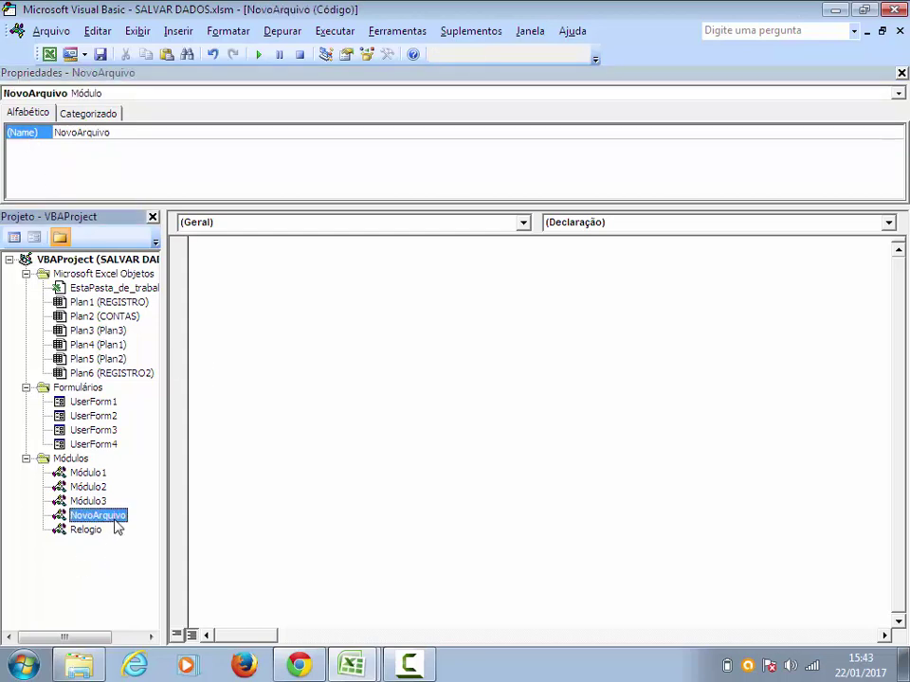
double_click(90, 487)
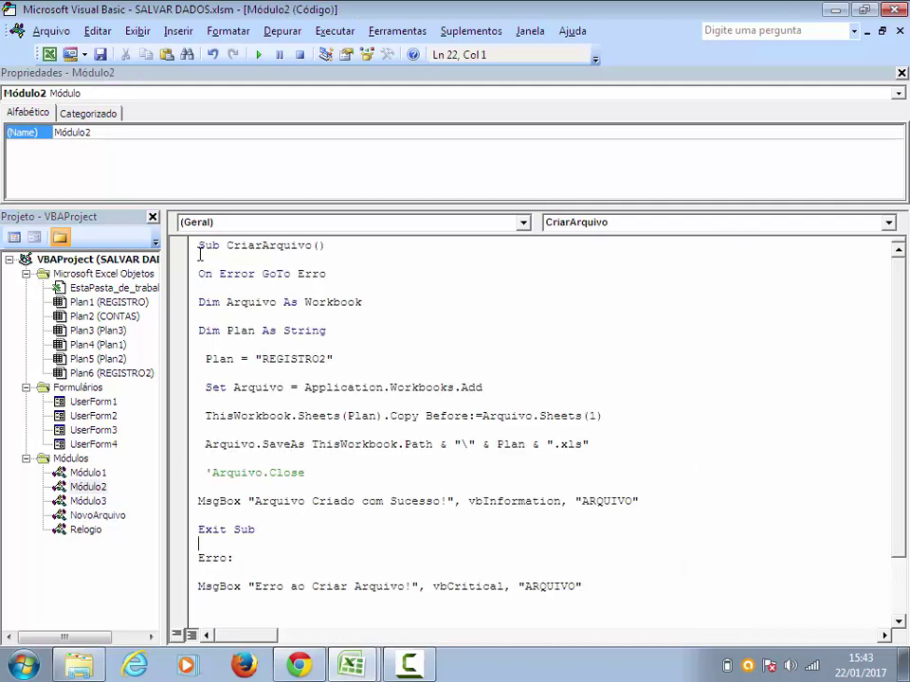
- Copy the CriarArquivo code from Módulo2 and paste it into NovoArquivo
left_click_drag(198, 245, 309, 600)
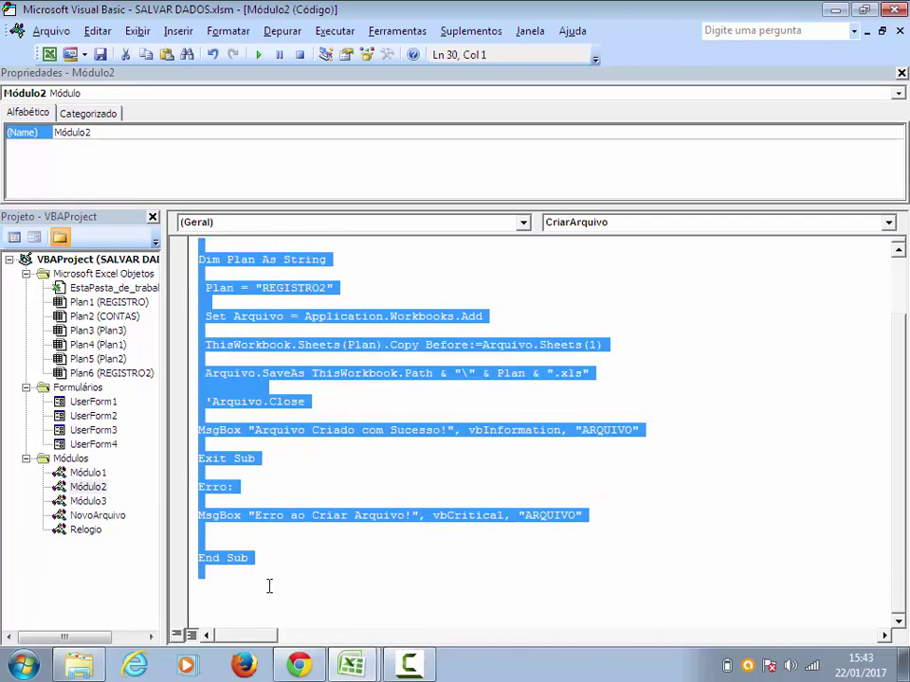
left_click_drag(586, 662, 274, 573)
double_click(111, 517)
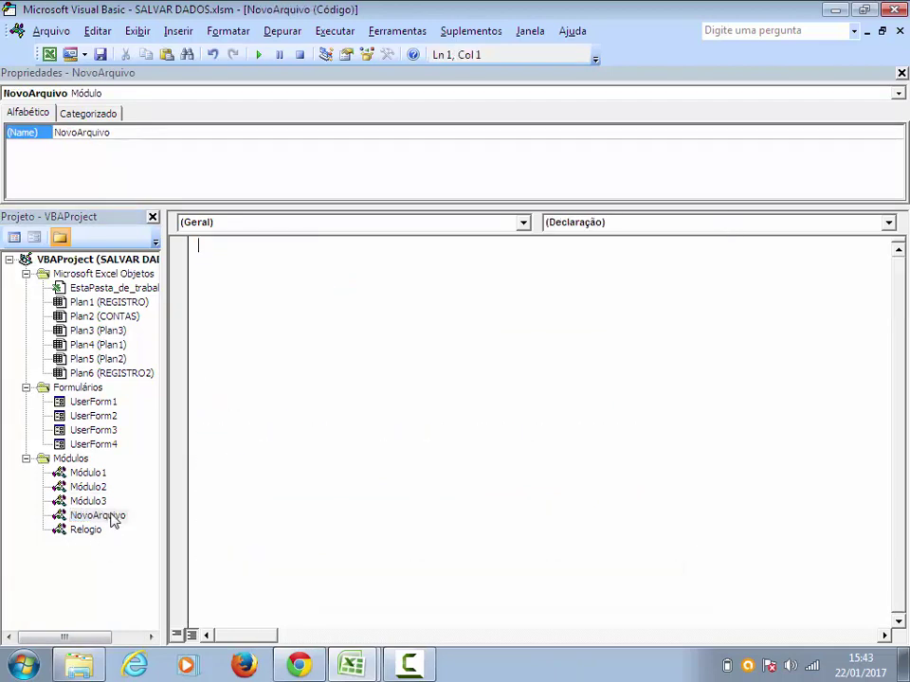
type("Sub CriarArquivo()  On Error GoTo Erro  Dim Arquivo As Workbook  Dim Plan As String   Plan = \"REGISTRO2\"   Set Arquivo = Application.Workbooks.Add   ThisWorkbook.Sheets(Plan).Copy Before:=Arquivo.Sheets(1)   Arquivo.SaveAs ThisWorkbook.Path & \"\\\" & Plan & \".xls\"   'Arquivo.Close  MsgBox \"Arquivo Criado com Sucesso!\", vbInformation, \"ARQUIVO\"  Exit Sub  Erro:  MsgBox \"Erro ao Criar Arquivo!\", vbCritical, \"ARQUIVO\"   End Sub")
- Comment out each line from Sub CriarArquivo() through the success MsgBox with an apostrophe
scroll(205, 270, "up", 1)
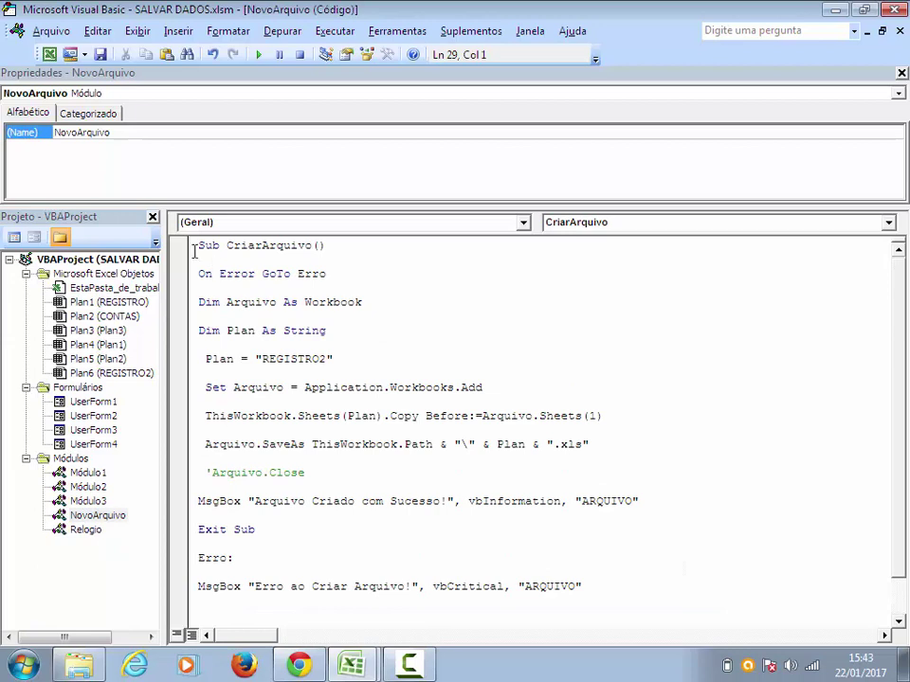
left_click(198, 248)
type("'")
key("Down")
key("Down")
type("'")
left_click(200, 310)
type("'")
left_click(199, 331)
type("'")
left_click(199, 359)
type("'")
left_click(201, 386)
type("'")
left_click(204, 415)
type("'")
left_click(200, 444)
type("'")
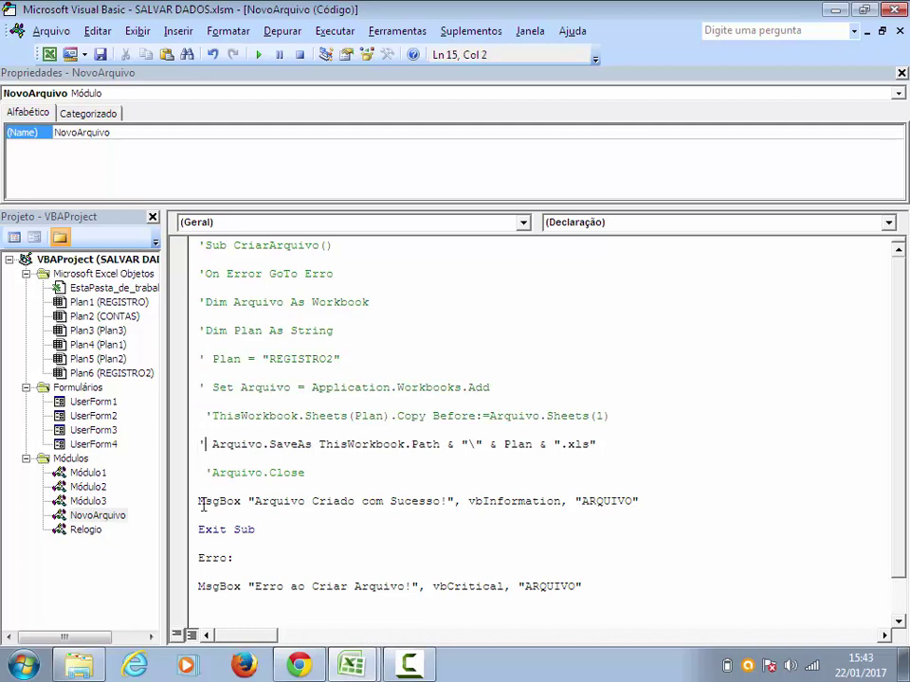
left_click(200, 501)
type("'")
- Comment out the Exit Sub, Erro: label and error MsgBox lines
scroll(202, 501, "down", 1)
left_click(200, 487)
type("'")
left_click(199, 515)
type("'")
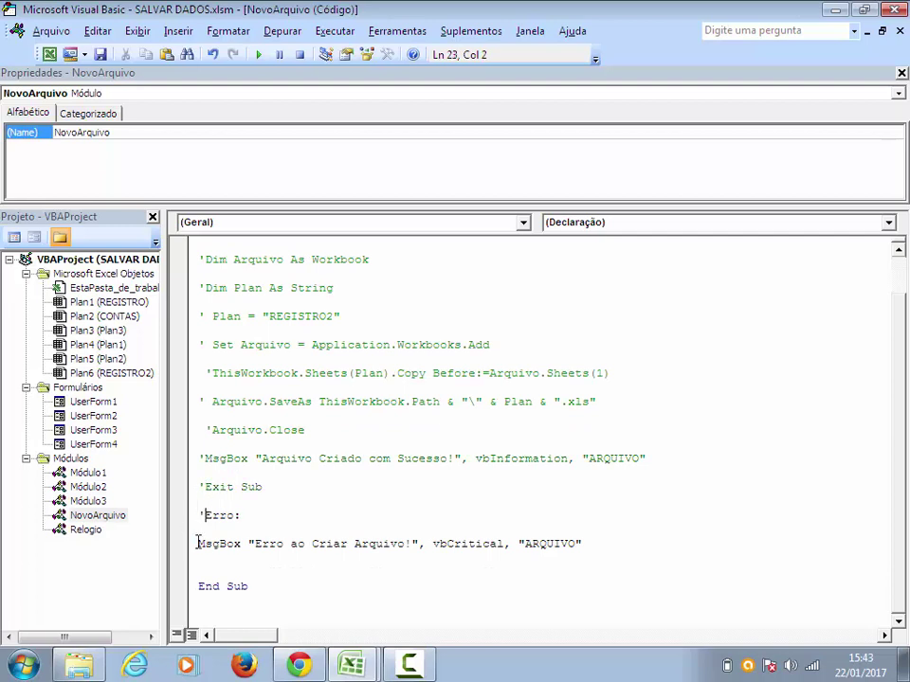
left_click(198, 543)
type("'")
left_click(201, 571)
- Add two blank lines above the commented code and close the Properties panel
scroll(223, 542, "up", 1)
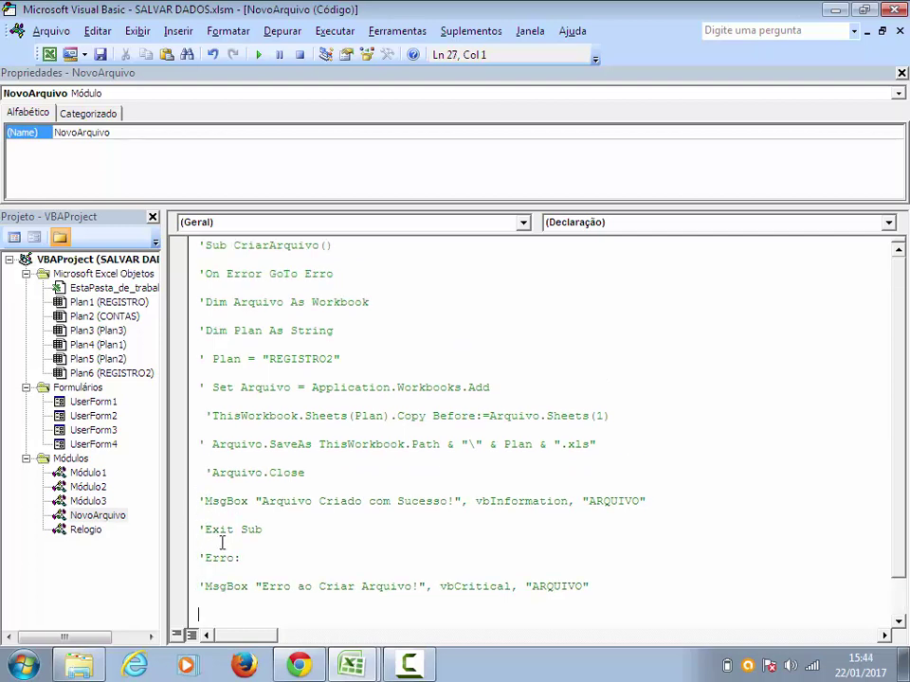
left_click(200, 245)
key("Return")
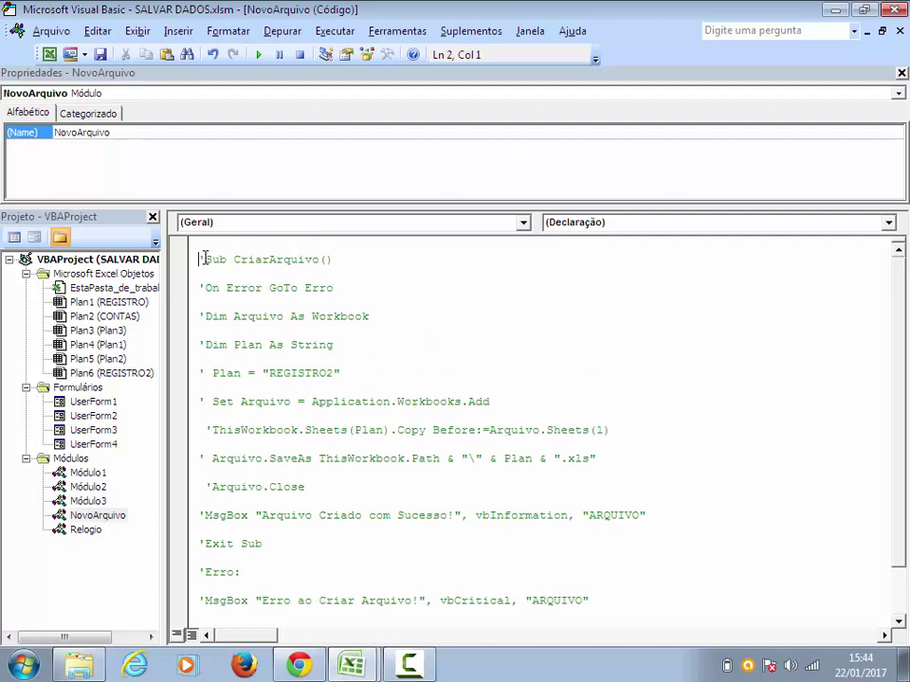
left_click(901, 72)
left_click(222, 104)
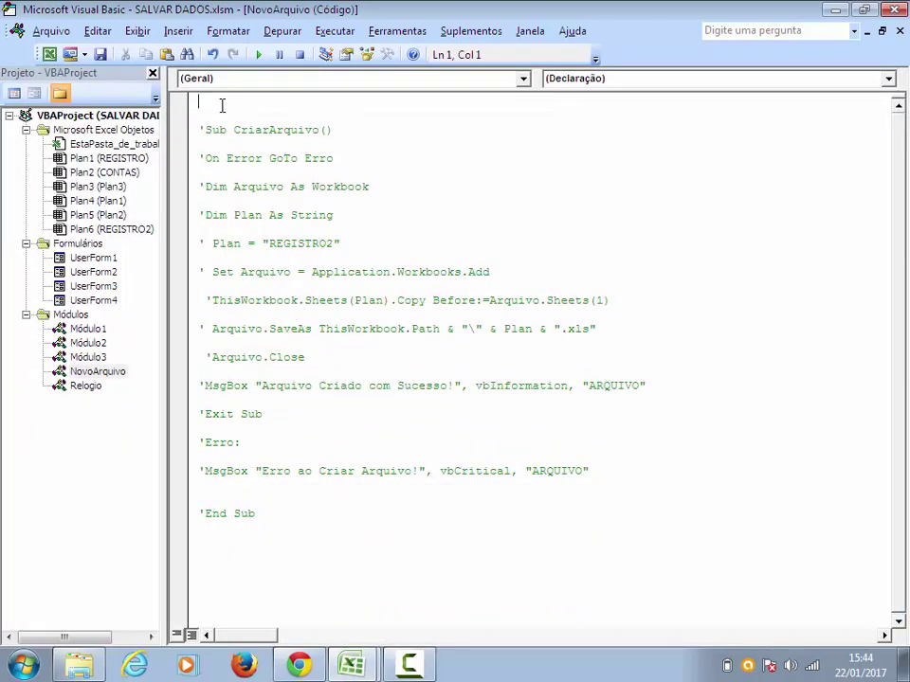
key("Return")
left_click(221, 106)
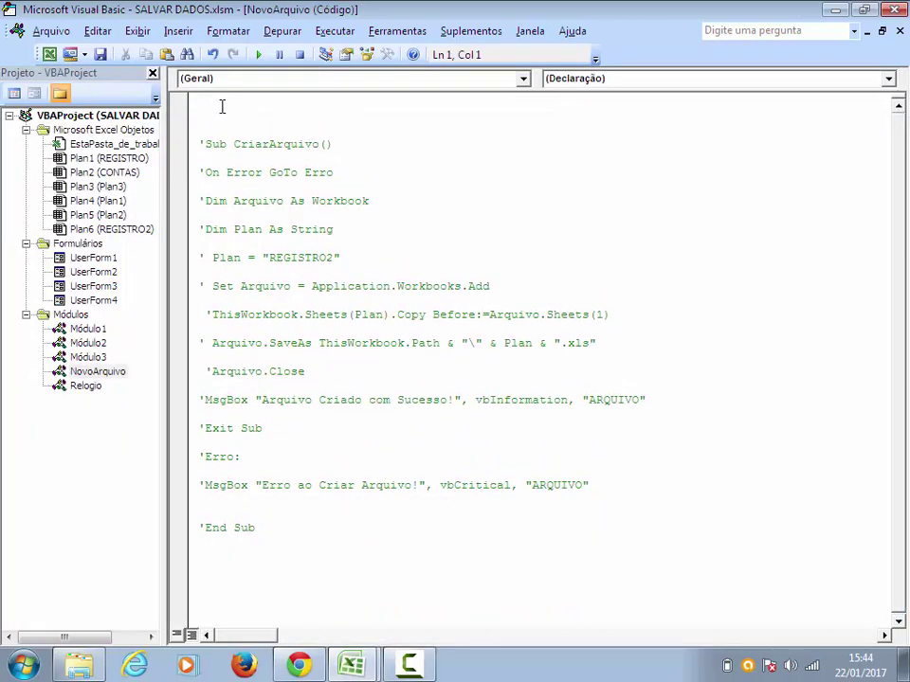
- Create a new Sub CriarArquivo() procedure with its End Sub
type("Sub CriarArquivo(")
key("Return")
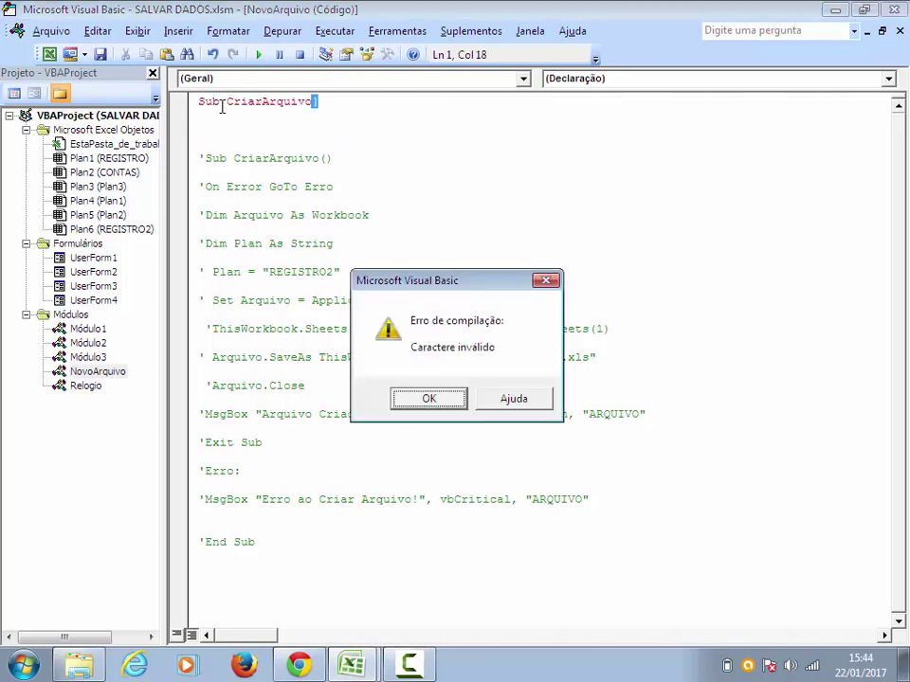
key("Return")
key("BackSpace")
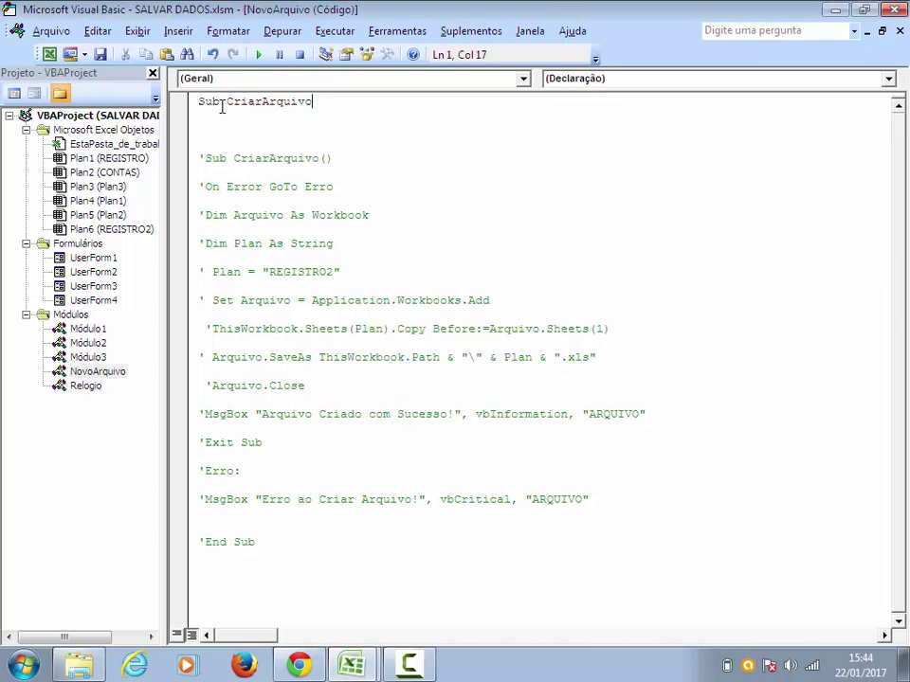
key("Return")
- Add On Error GoTo Erro, Exit Sub, and an Erro: handler with MsgBox "Erro ao criar arquivo!", vbCritical, "ARQUIVO"
key("Return")
key("Return")
key("Return")
left_click(211, 129)
type("On error goto erro")
key("Return")
key("Return")
key("Return")
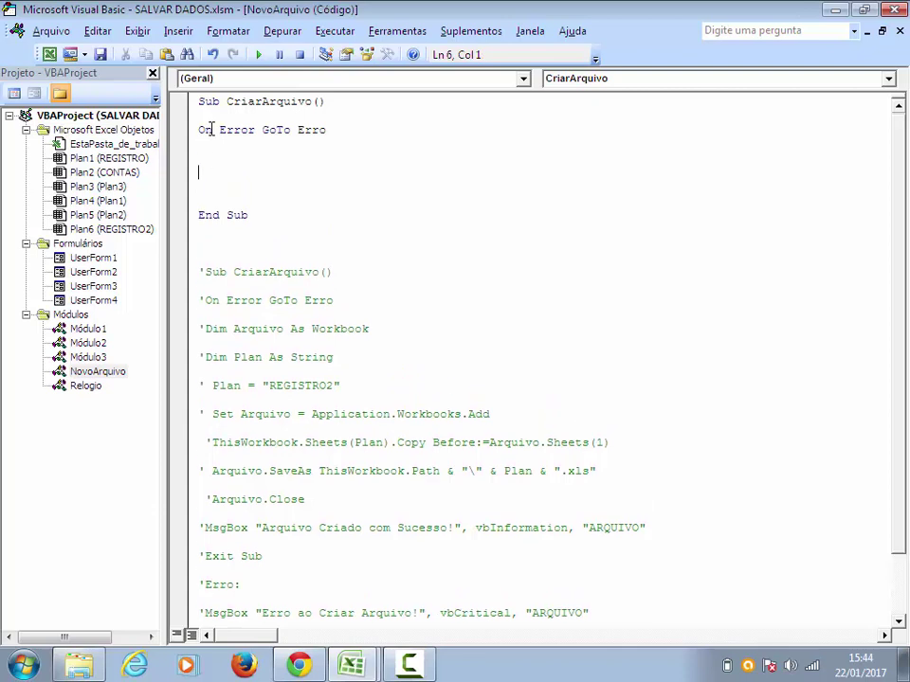
type("Exit sub]")
key("BackSpace")
key("Return")
type("Erro:")
key("Return")
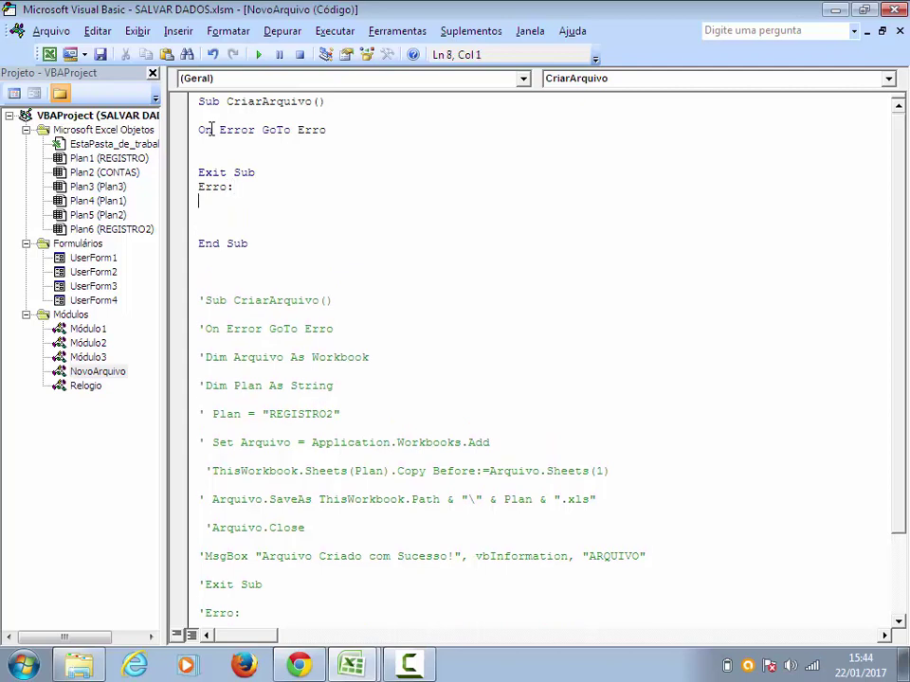
type("Msgbox \"Er")
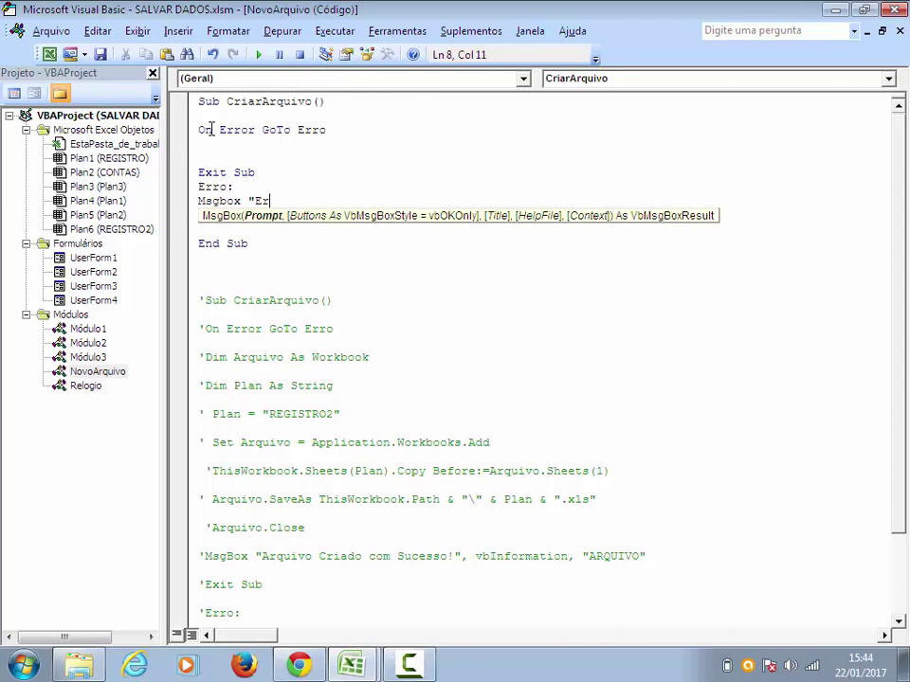
type("ro ao criar arquivo")
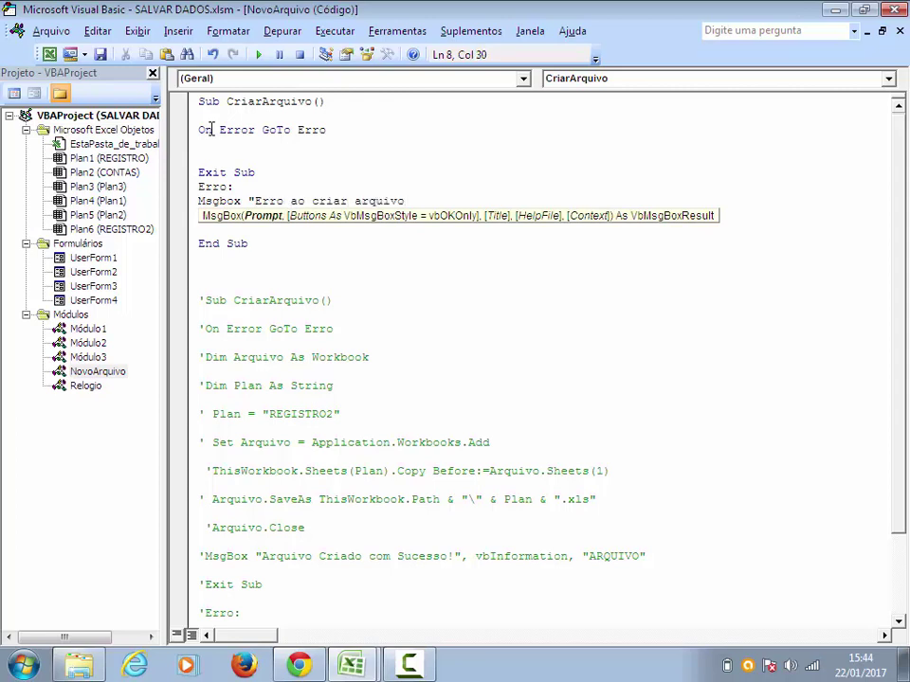
type("!\"")
type(",vbCritical ,")
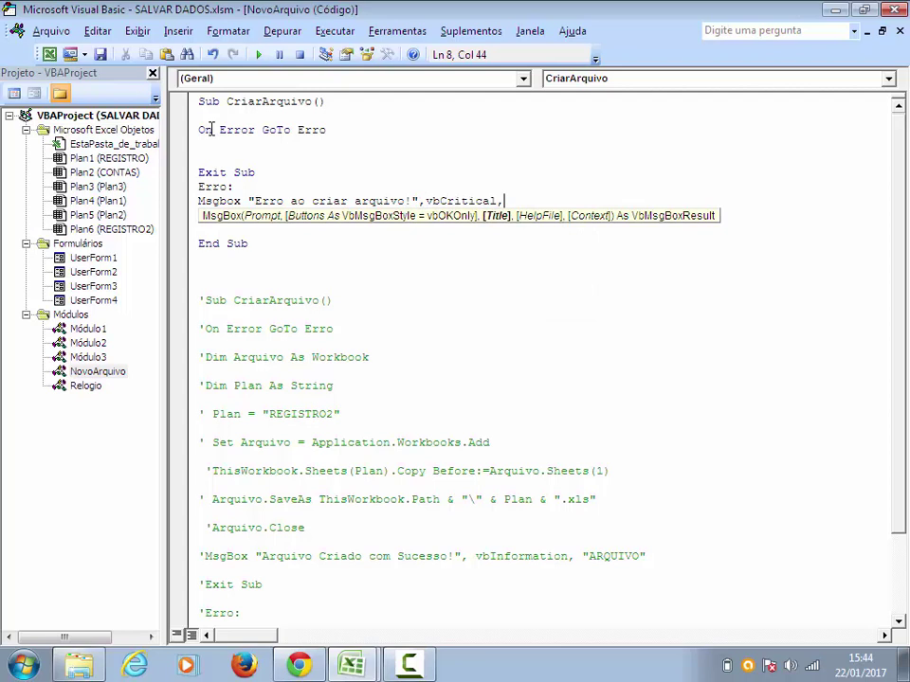
type("ARQUIV")
key("Return")
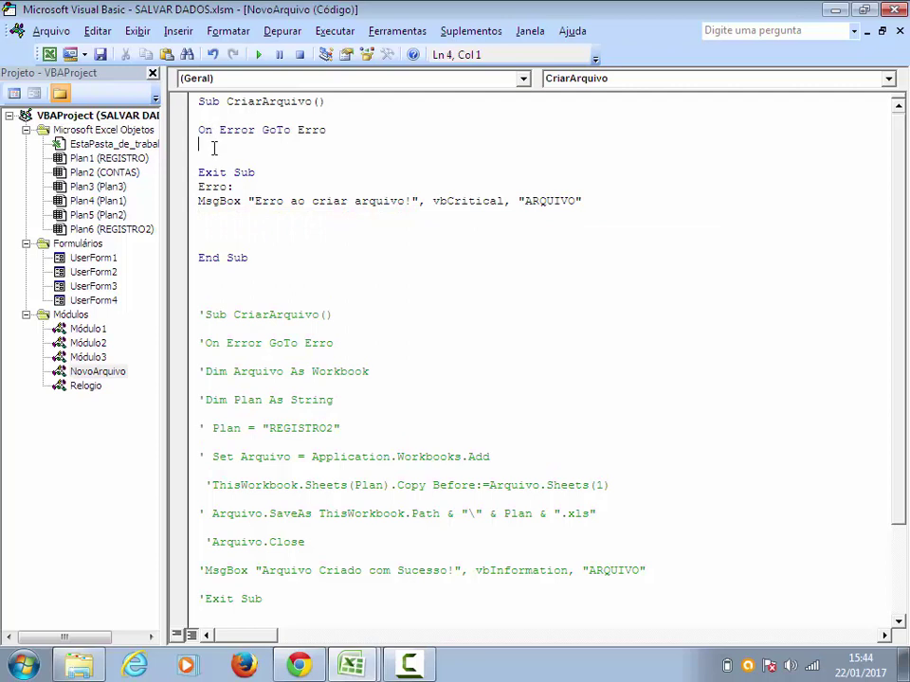
- Declare Dim Arquivo As Workbook and Dim Plan As String
key("Return")
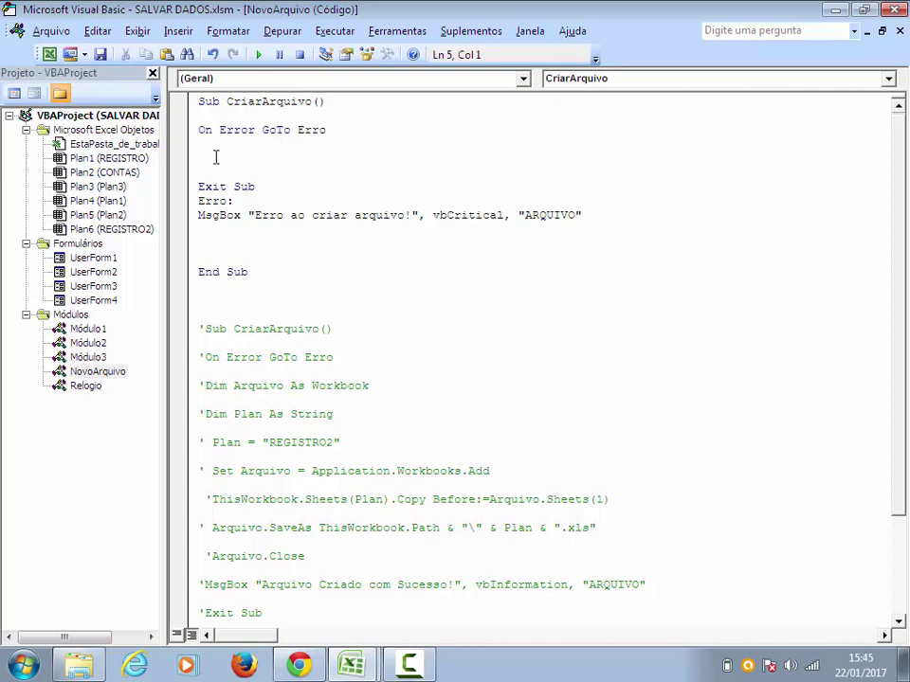
type("dim")
key("BackSpace")
key("BackSpace")
key("BackSpace")
type("im ")
type("Arquivo ")
type("as ")
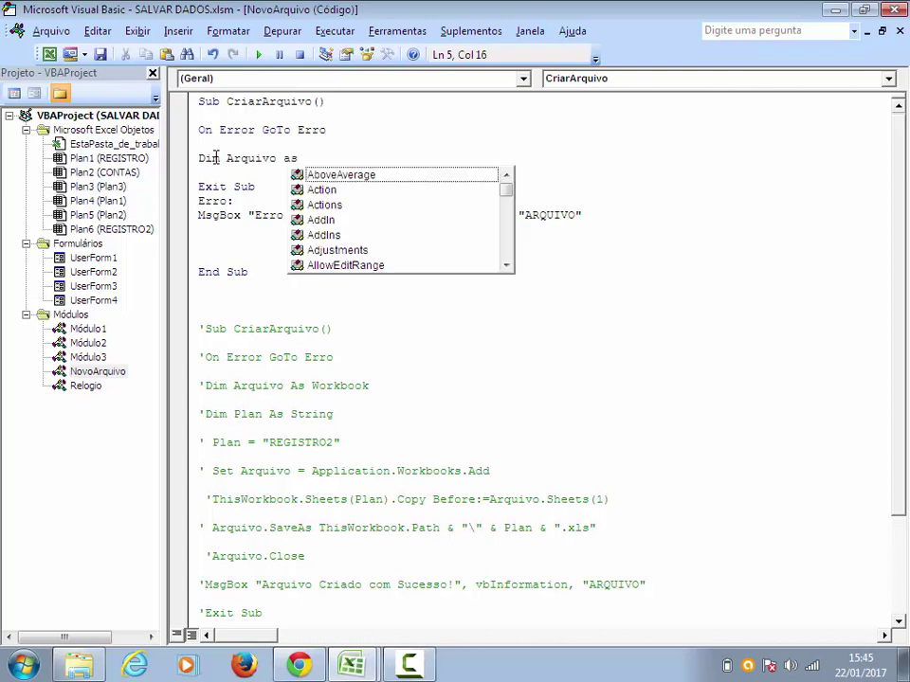
type("wor")
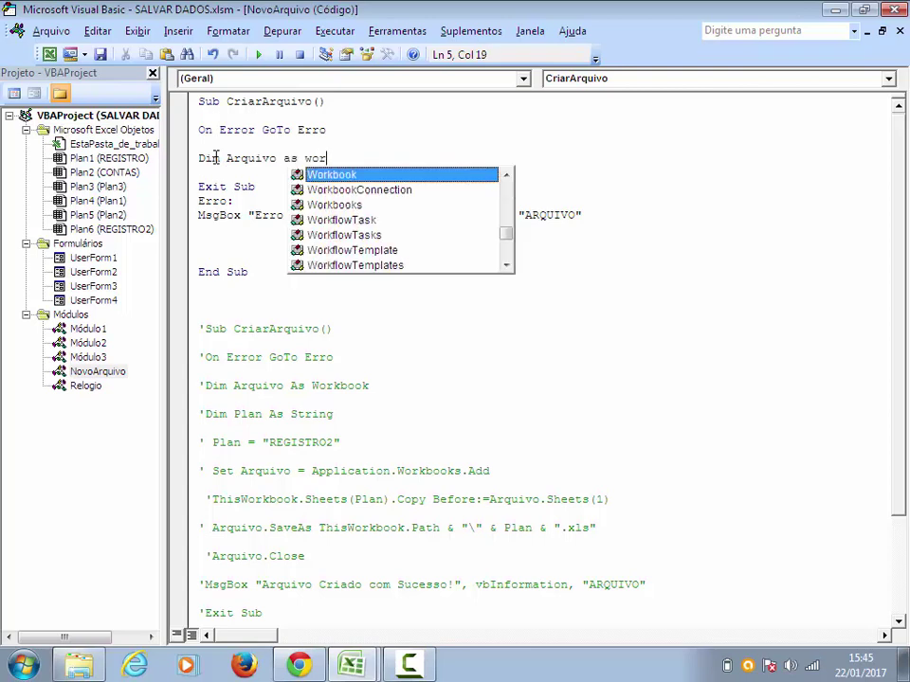
type("k")
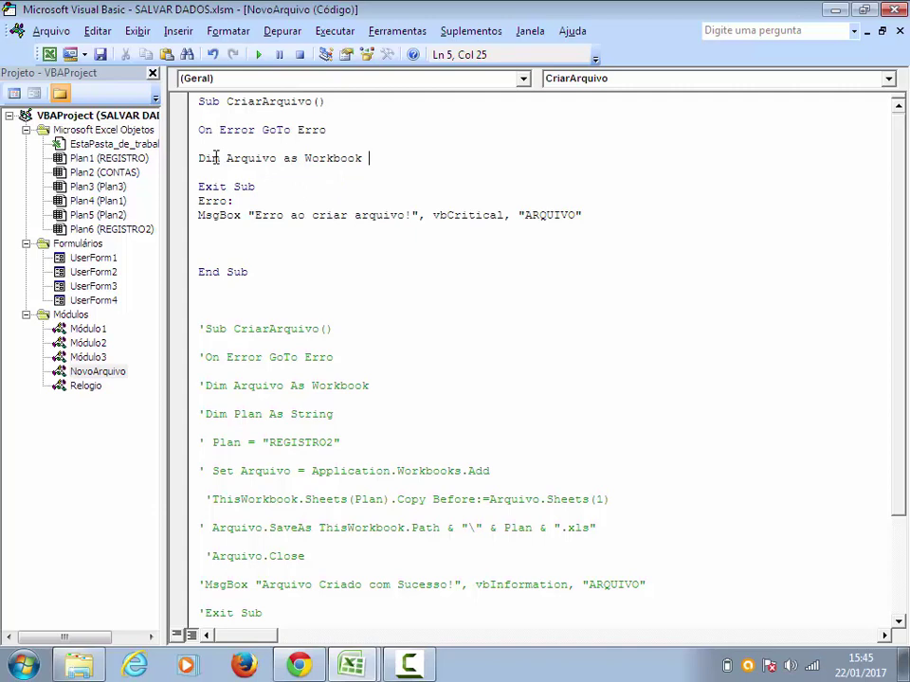
key("Return")
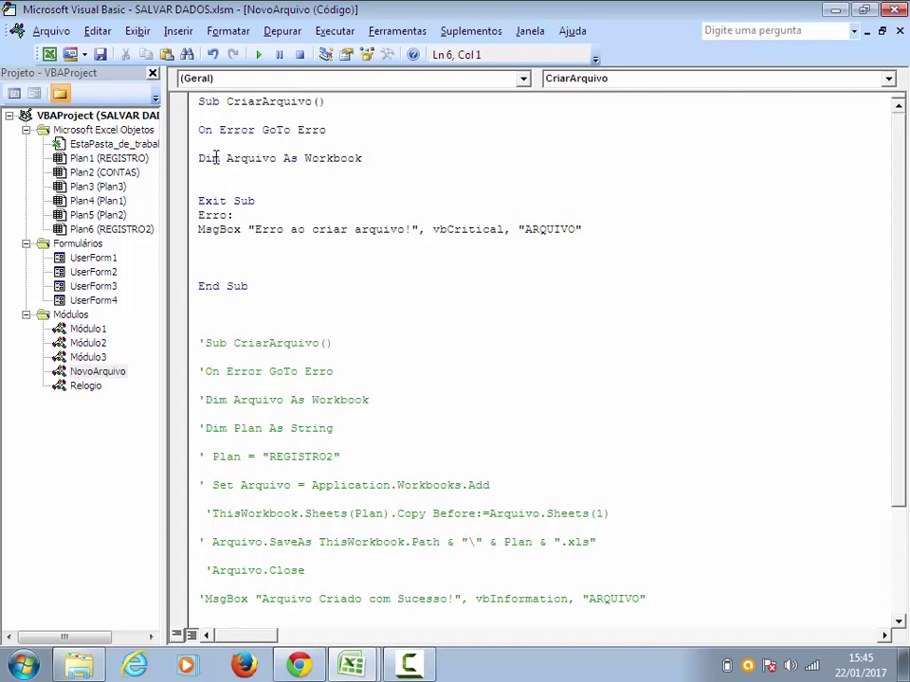
type("Dim P")
type("lan ")
type("as Stri")
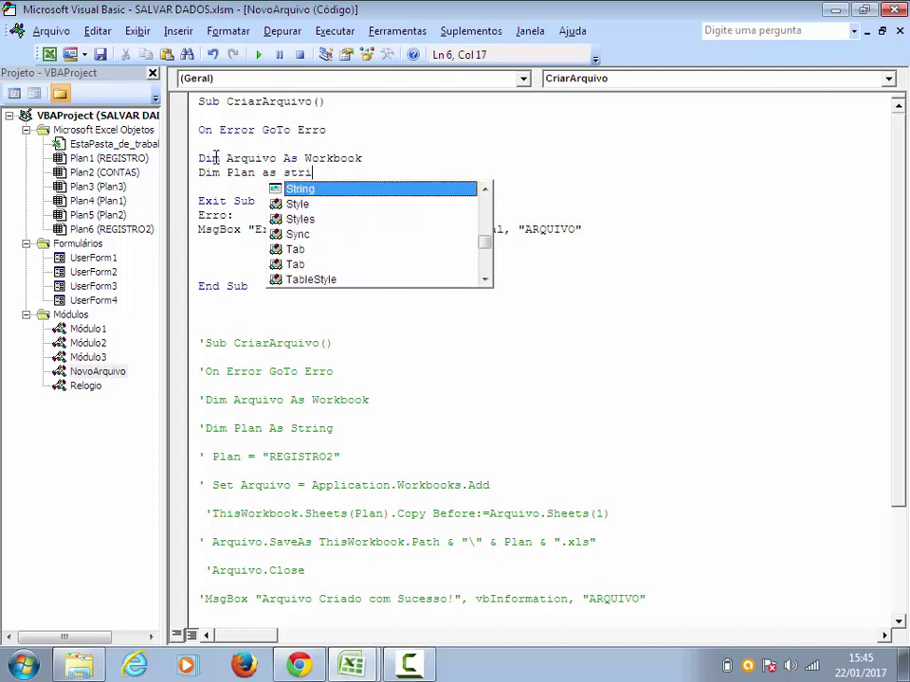
type("ng")
key("Return")
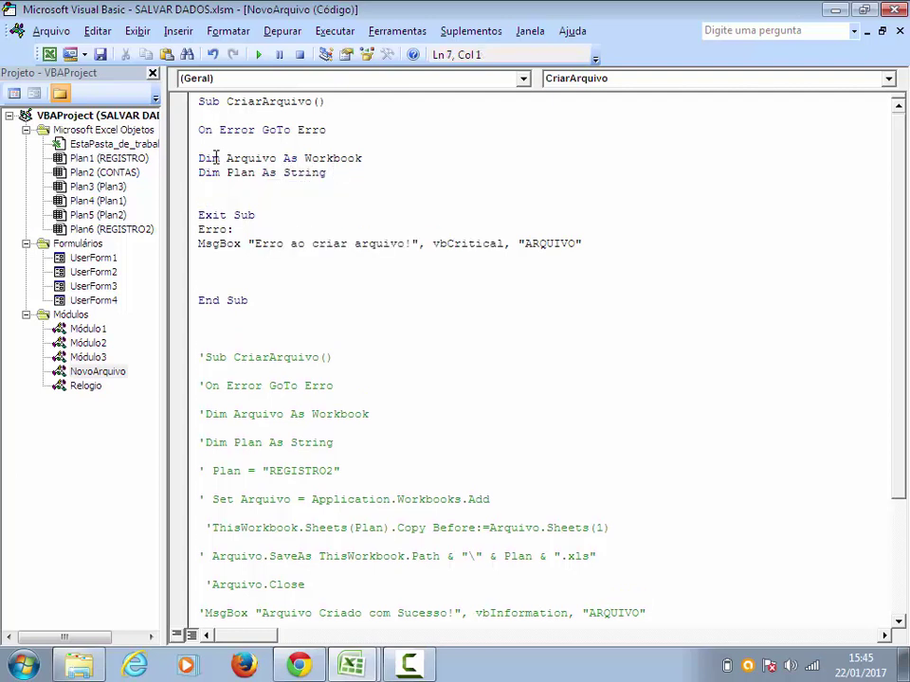
key("Return")
- Verify the sheet tab name in Excel and assign Plan = "REGISTRO2"
type("Plan = \"")
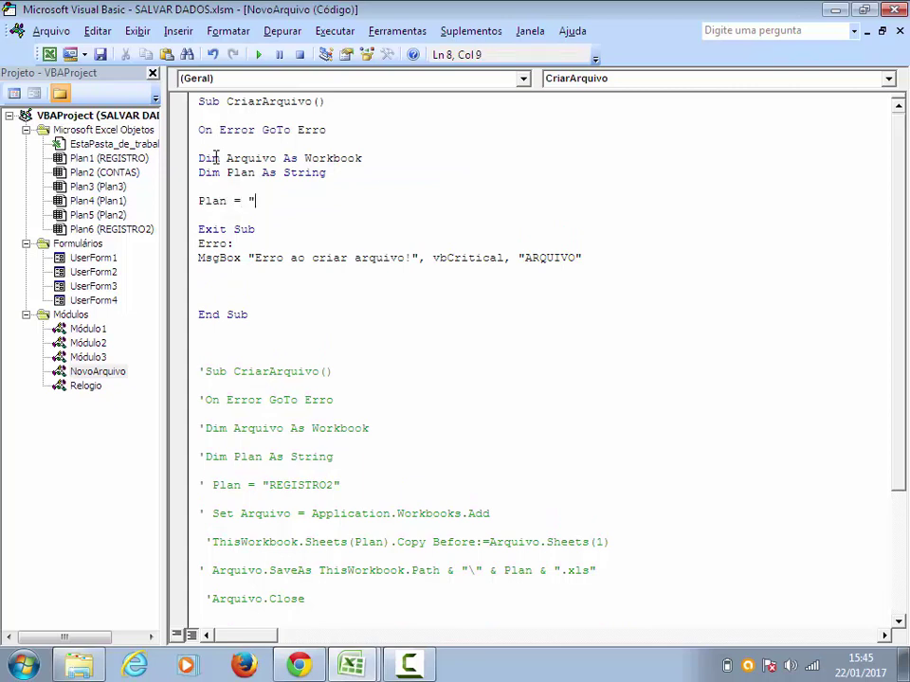
left_click(48, 55)
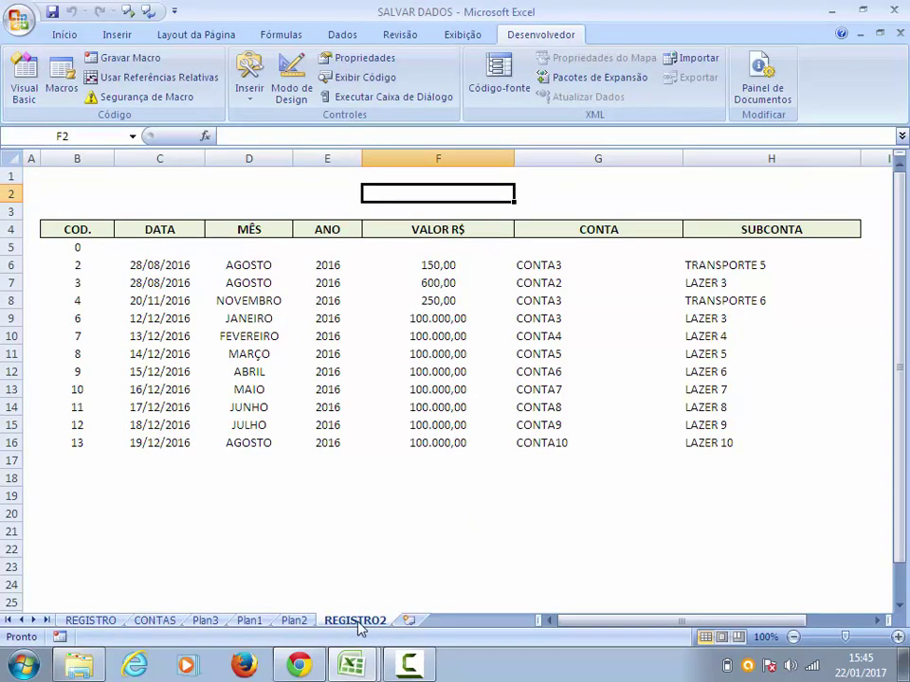
key("alt+F11")
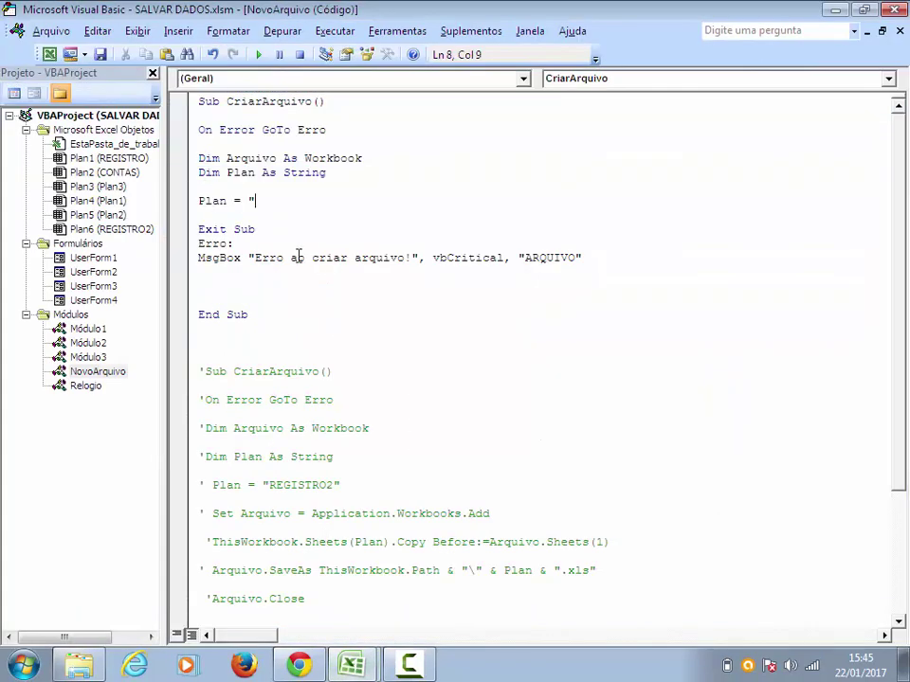
type("REGISTRO2")
type("\"")
key("Return")
- Add the comment ' Planilha que se deseja copiar above the Plan assignment
left_click(233, 183)
key("Return")
type("' ")
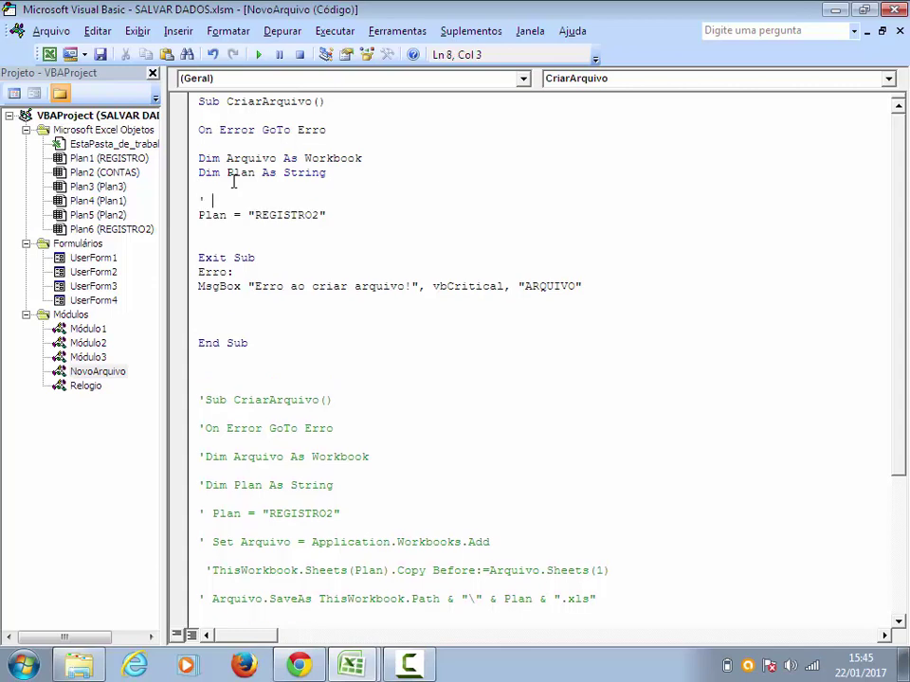
type("Panilha")
key("BackSpace")
key("BackSpace")
key("BackSpace")
key("BackSpace")
key("BackSpace")
key("BackSpace")
key("BackSpace")
type("lanilha que se deseja copiar")
key("Return")
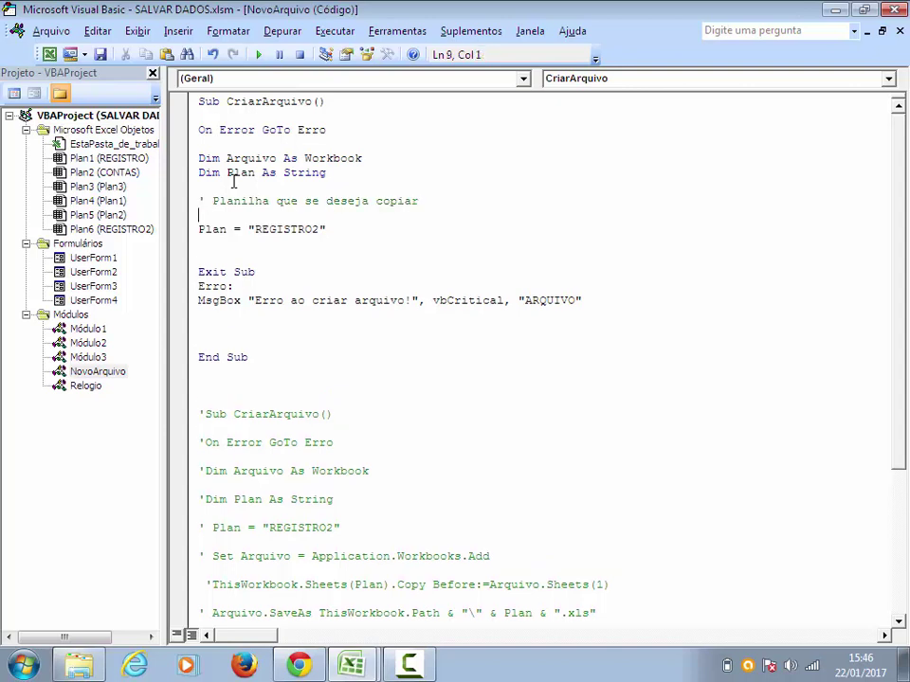
- Add Set Arquivo = Application.Workbooks.Add below the Plan line
left_click(247, 248)
scroll(246, 250, "down", 1)
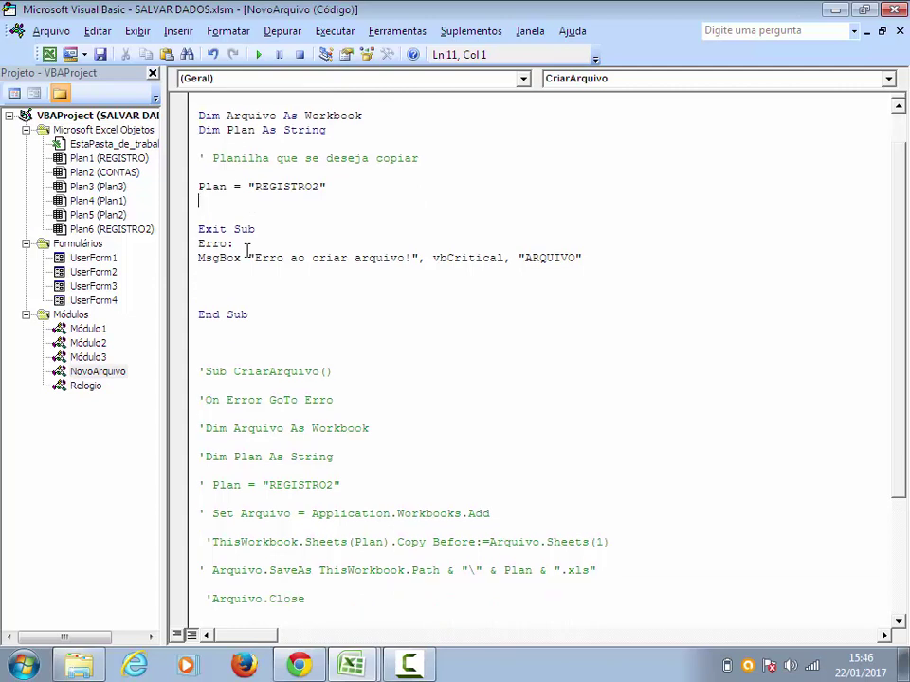
key("Return")
type("Set Arquivo = Application")
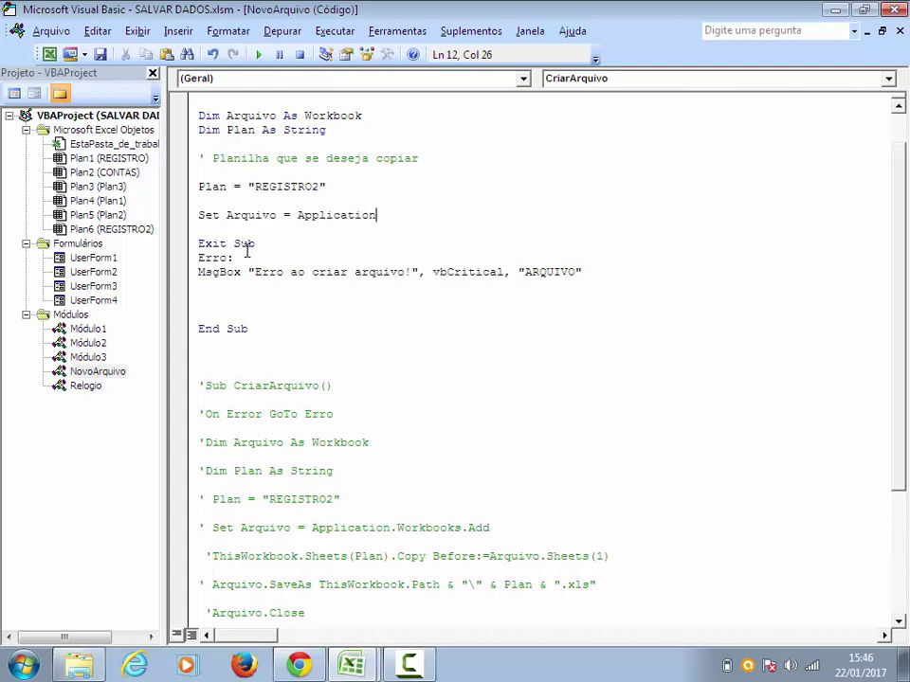
type(".wor")
key("Tab")
type(".ad")
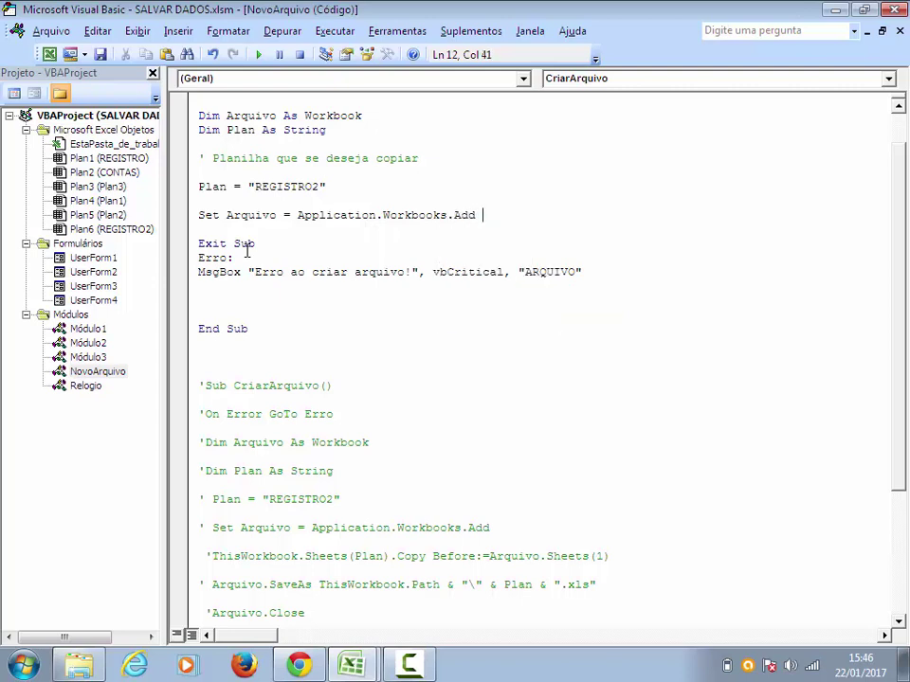
key("Return")
- Start a comment line above the Set Arquivo statement
key("Return")
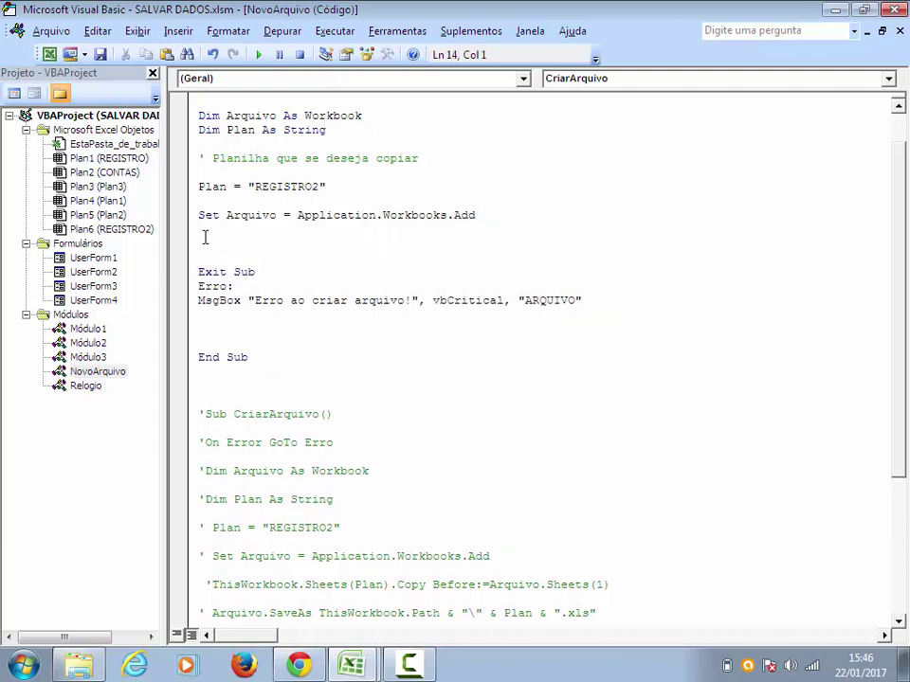
left_click(214, 201)
key("Return")
type("'")
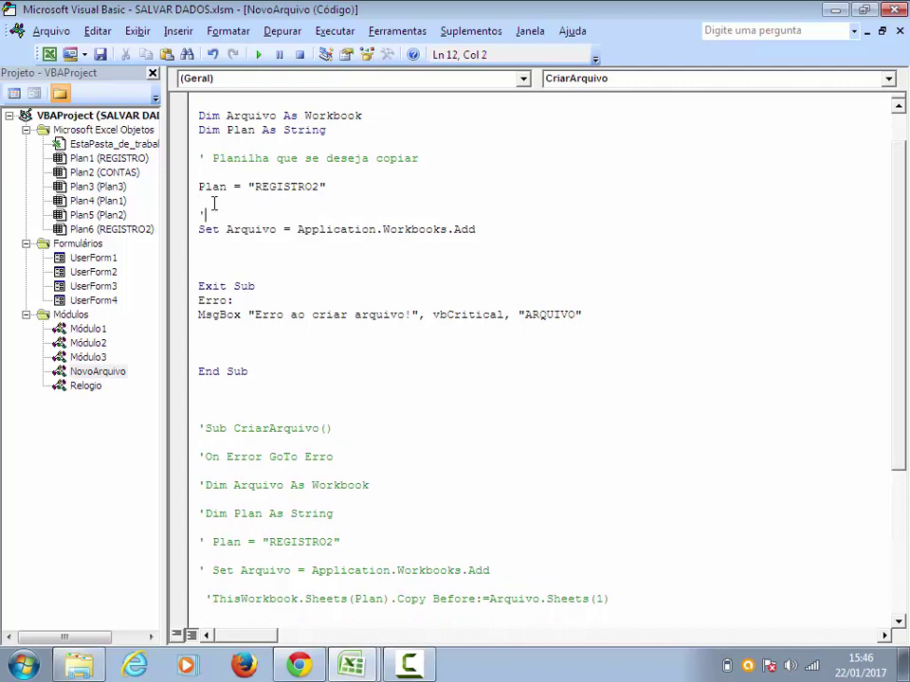
type("Arq")
key("BackSpace")
key("BackSpace")
- Finish the comment ' Abre o Excel above the Set Arquivo line
type("bre o Excel")
key("Return")
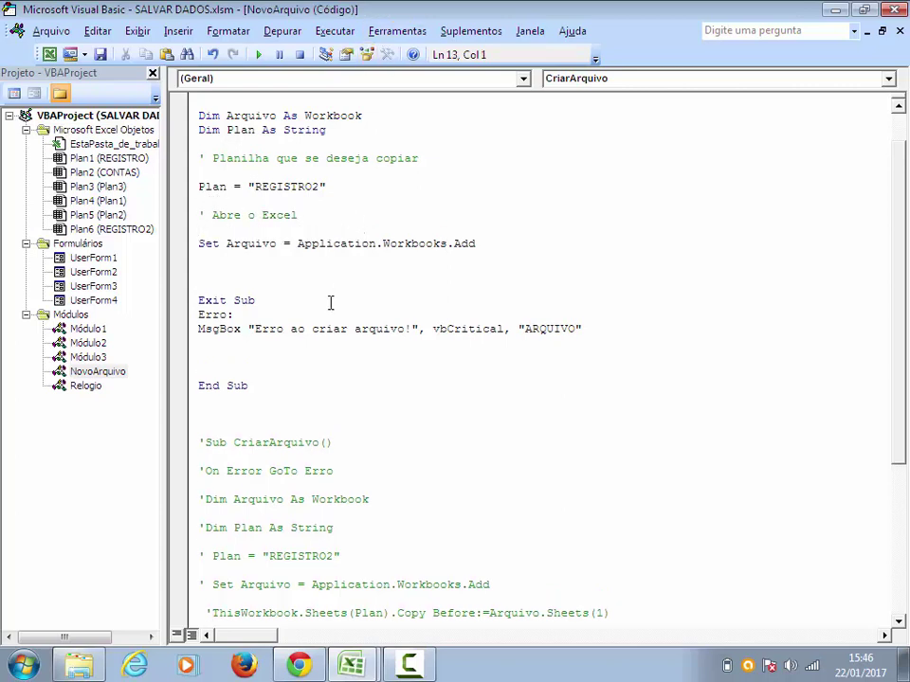
scroll(236, 271, "down", 1)
left_click(223, 226)
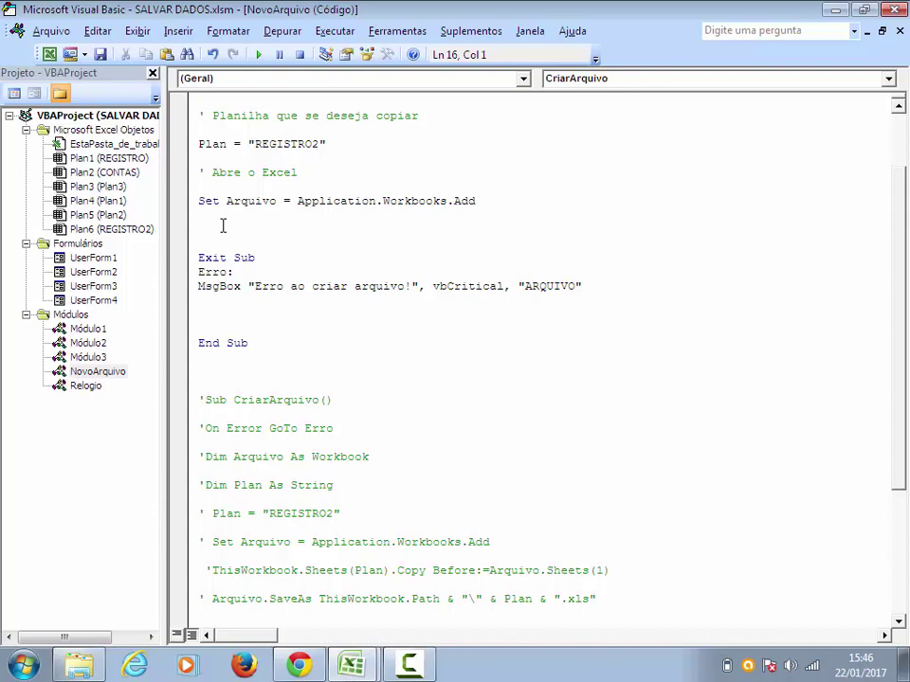
left_click_drag(254, 143, 322, 143)
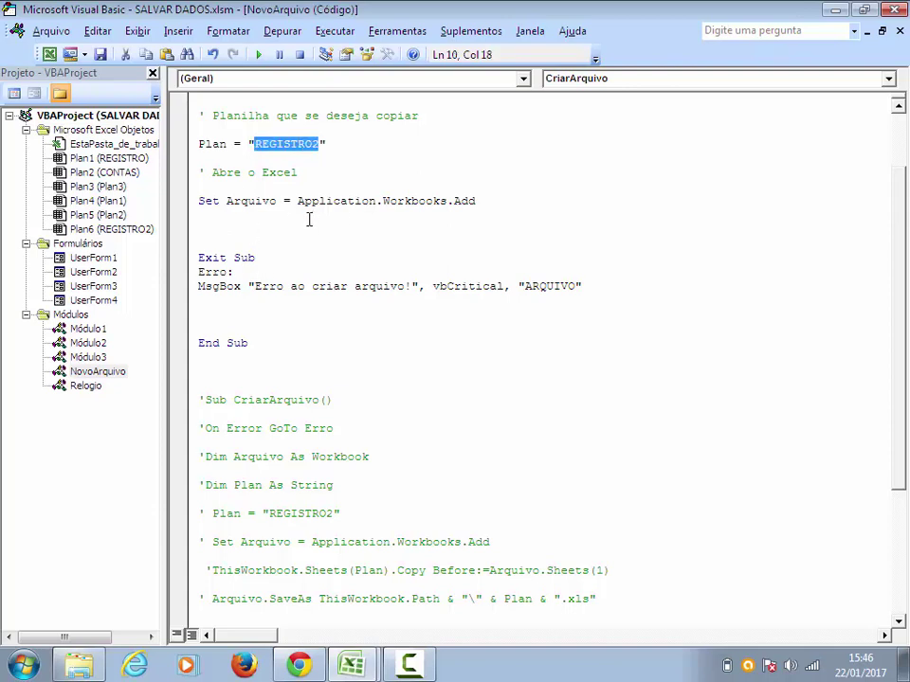
left_click(226, 226)
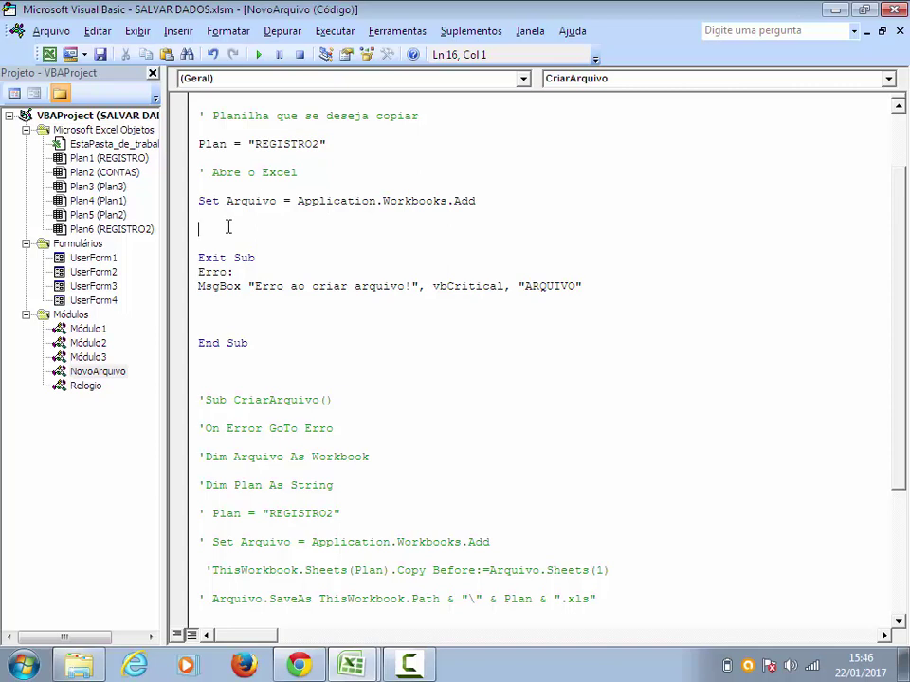
- Add ThisWorkbook.Sheets(Plan).Copy Before:=Arquivo.Sheets(1) below Set Arquivo
type("ThisWorkbook.")
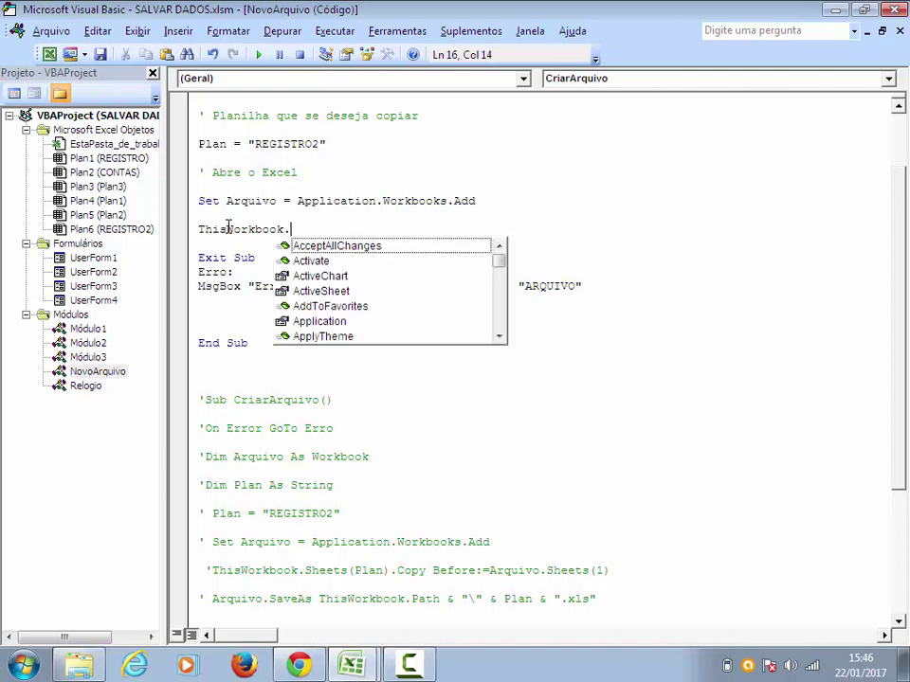
type("sheets ")
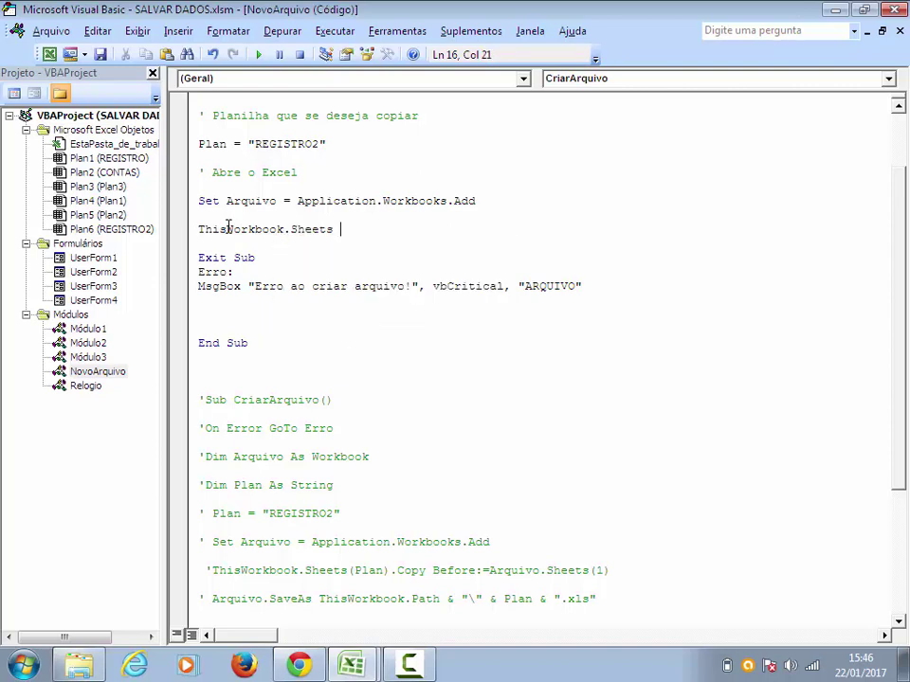
type("(")
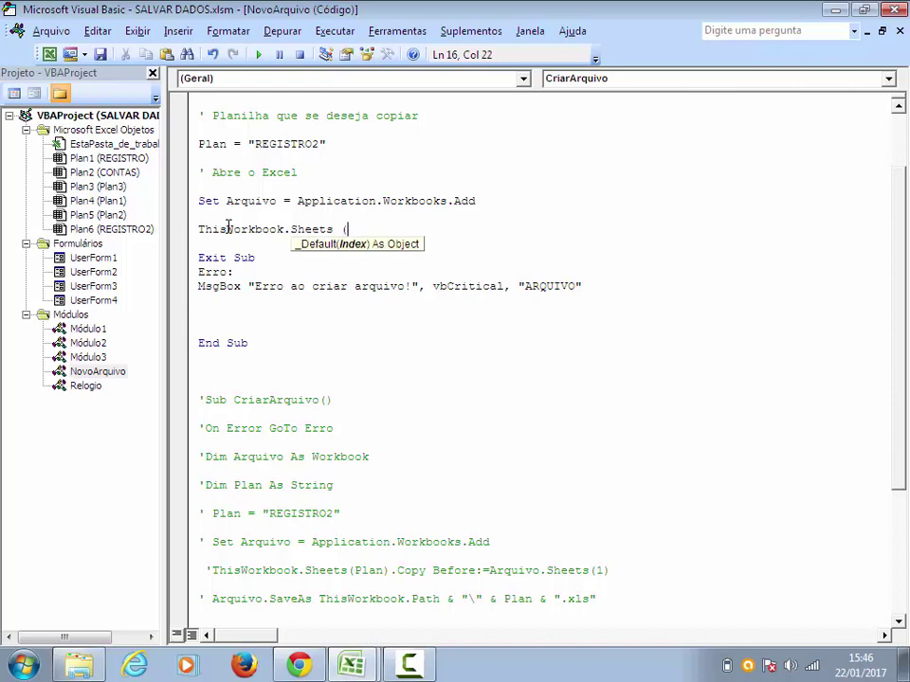
type("Plan")
type(")")
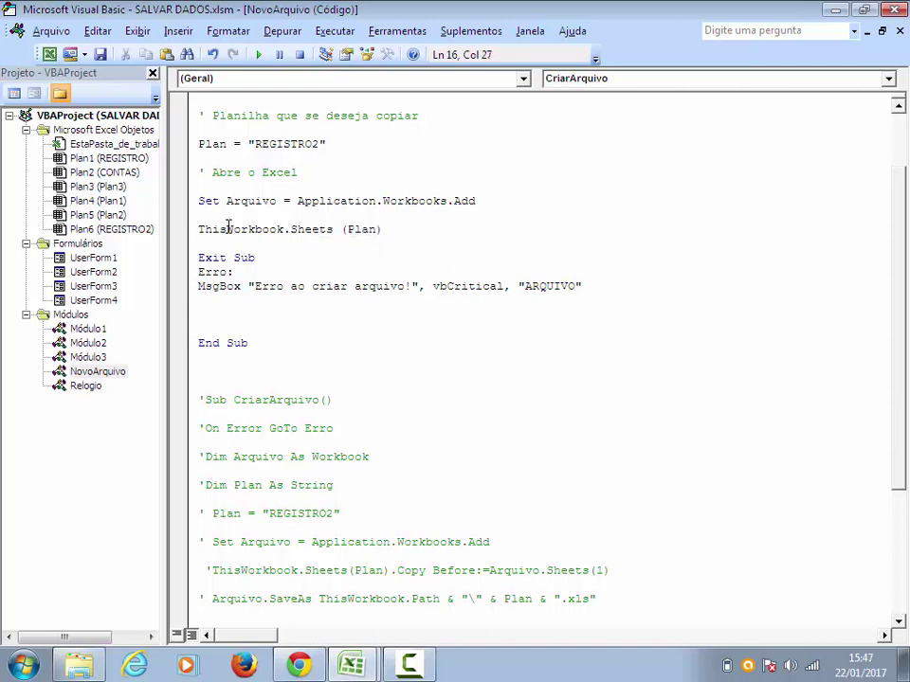
type(".Copy")
type(" Before:=Arquivo")
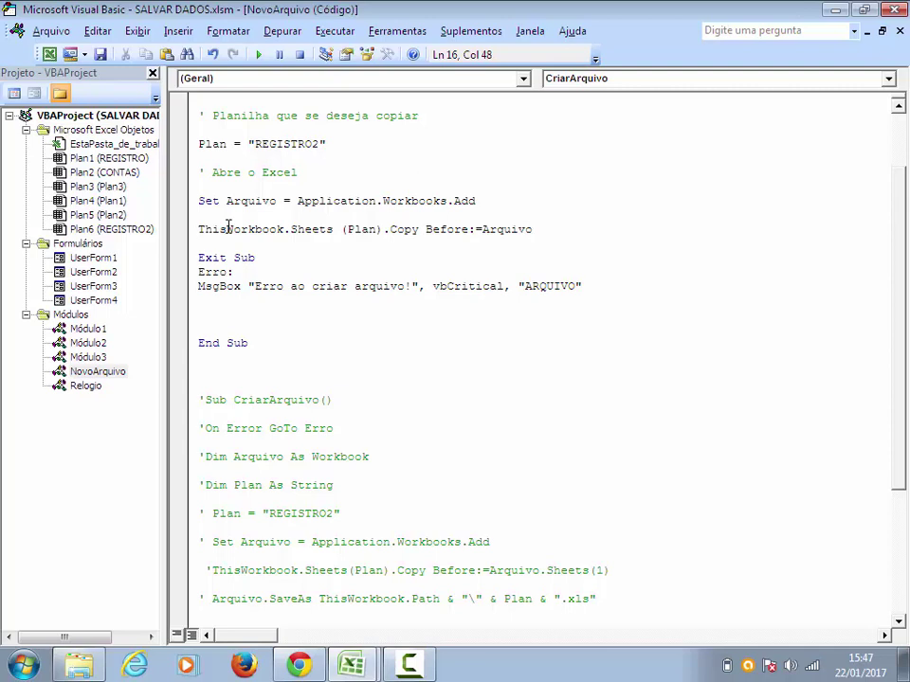
type(".sh")
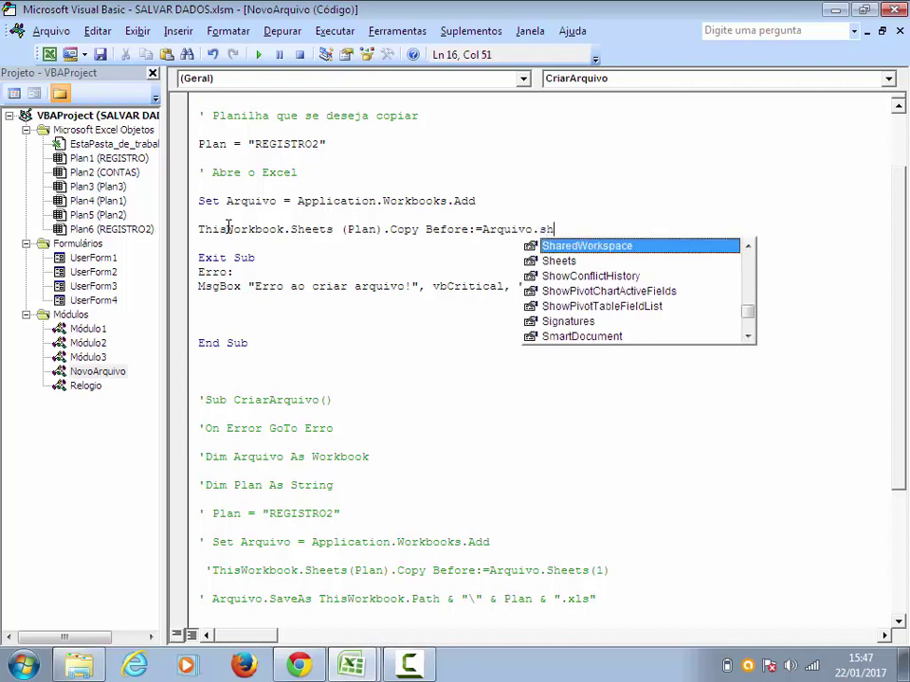
type("ett")
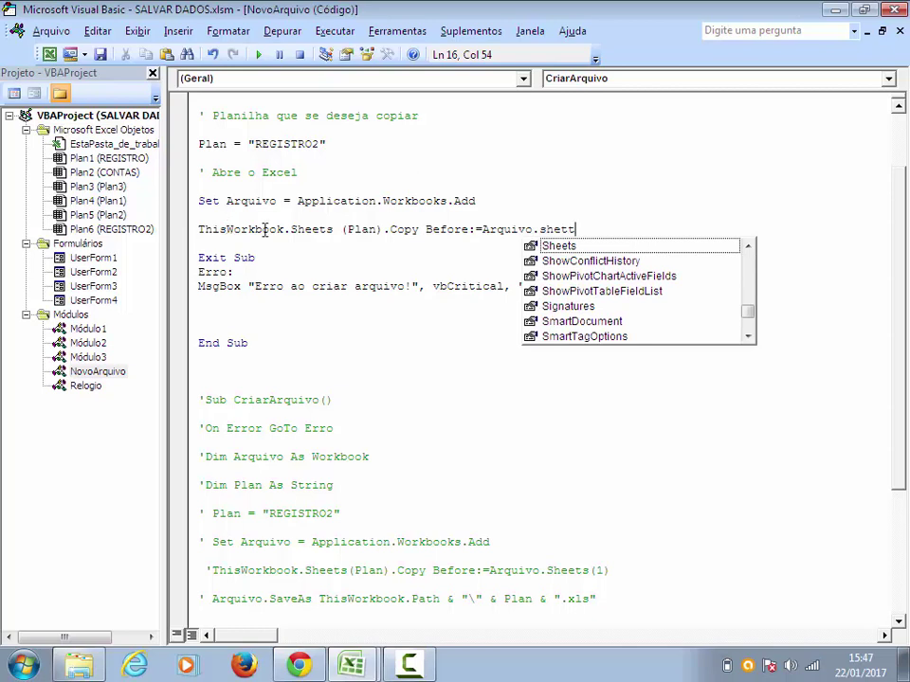
double_click(572, 247)
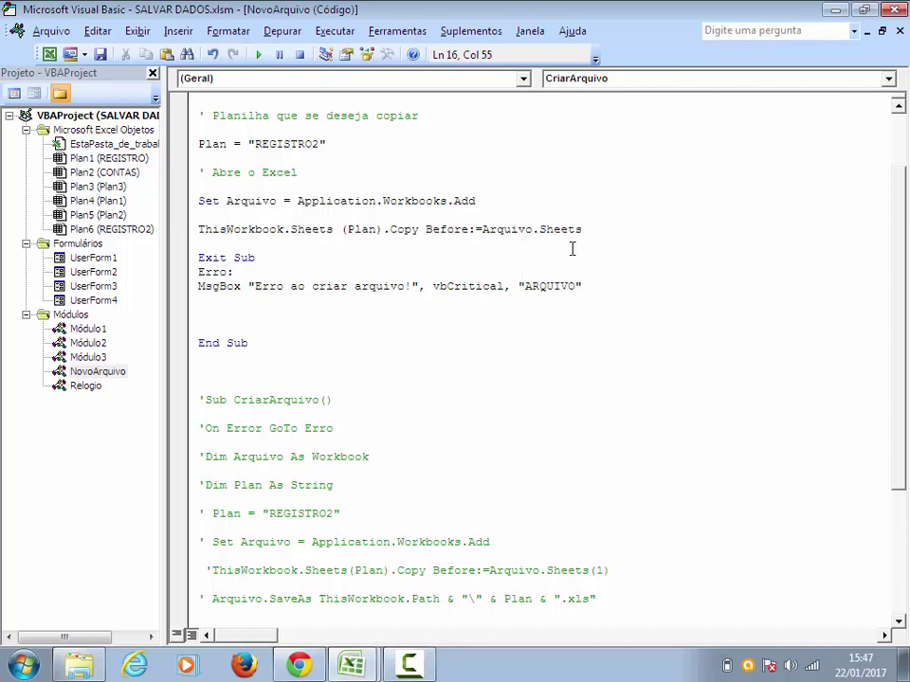
type("(1")
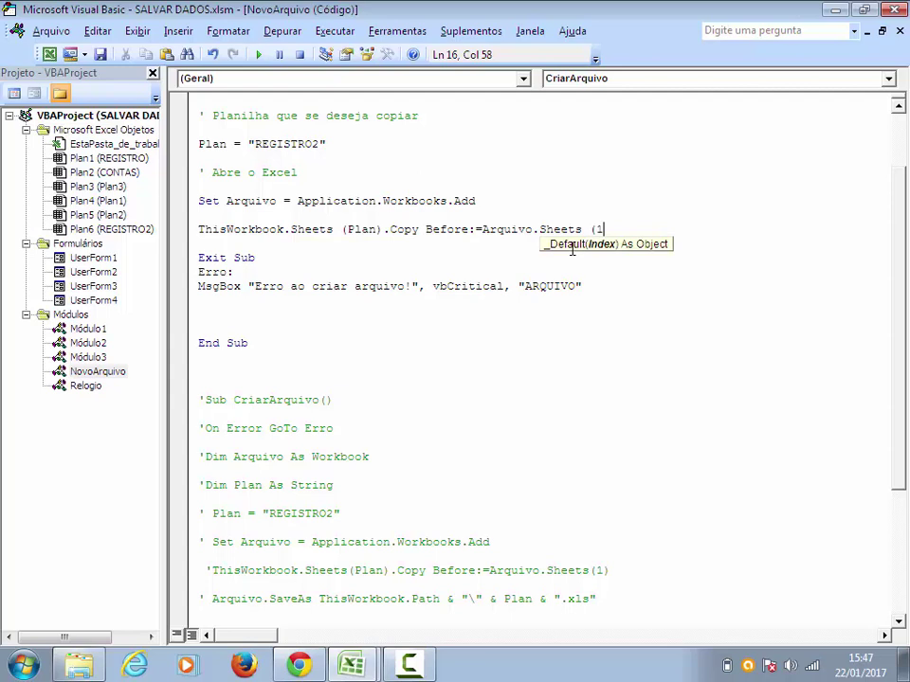
type(")")
key("Return")
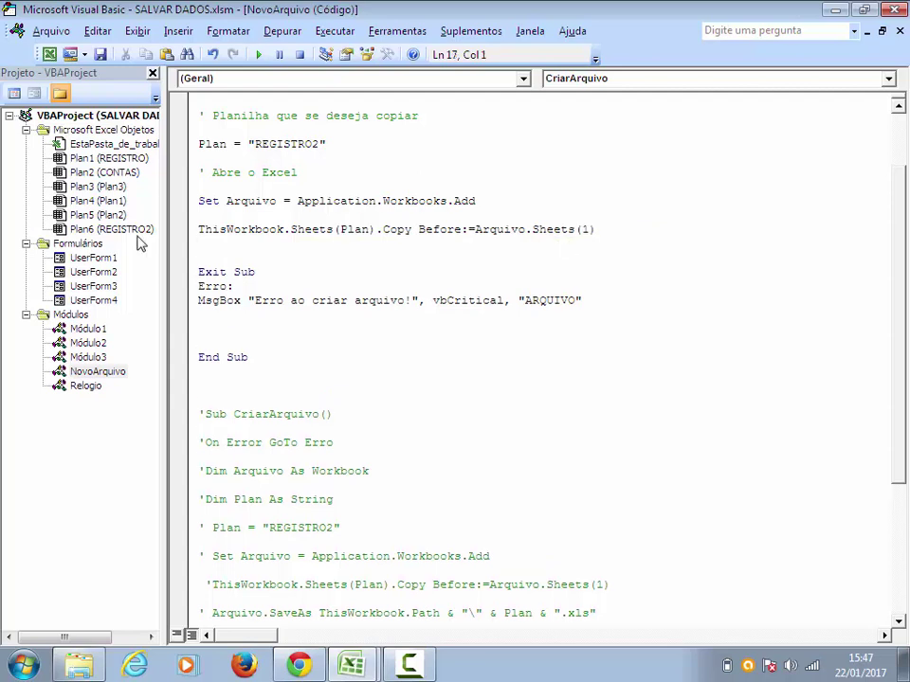
- Write the comment ' Copia planilha para Plan1 do novo arquivo above the copy line
left_click(255, 144)
left_click_drag(594, 229, 532, 230)
left_click(231, 243)
left_click(214, 215)
type("'  Copiaplanilha opa")
key("BackSpace")
key("BackSpace")
key("BackSpace")
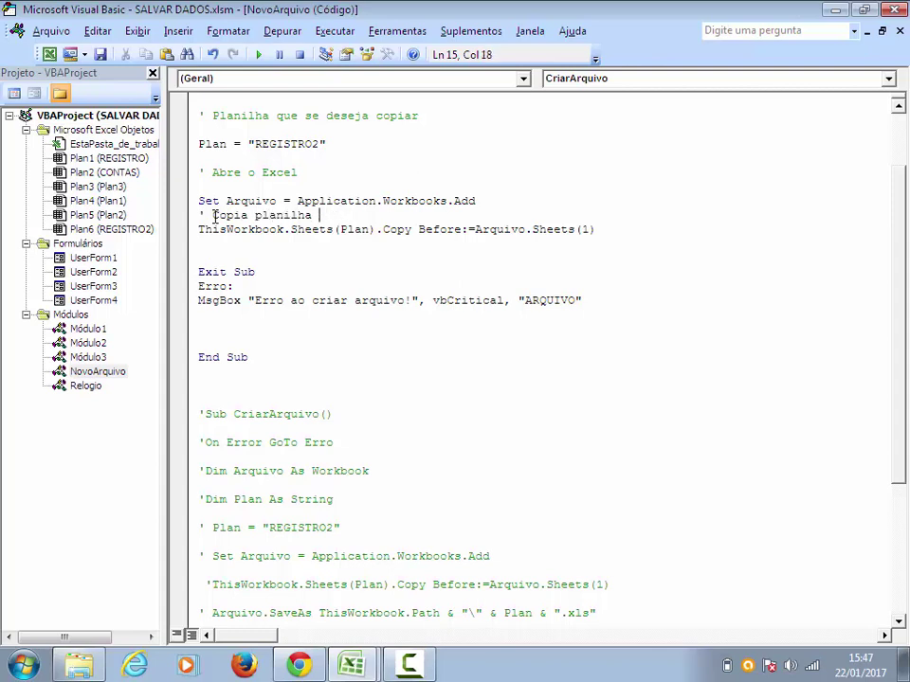
type("para o ")
type("novo ")
type("arquivo")
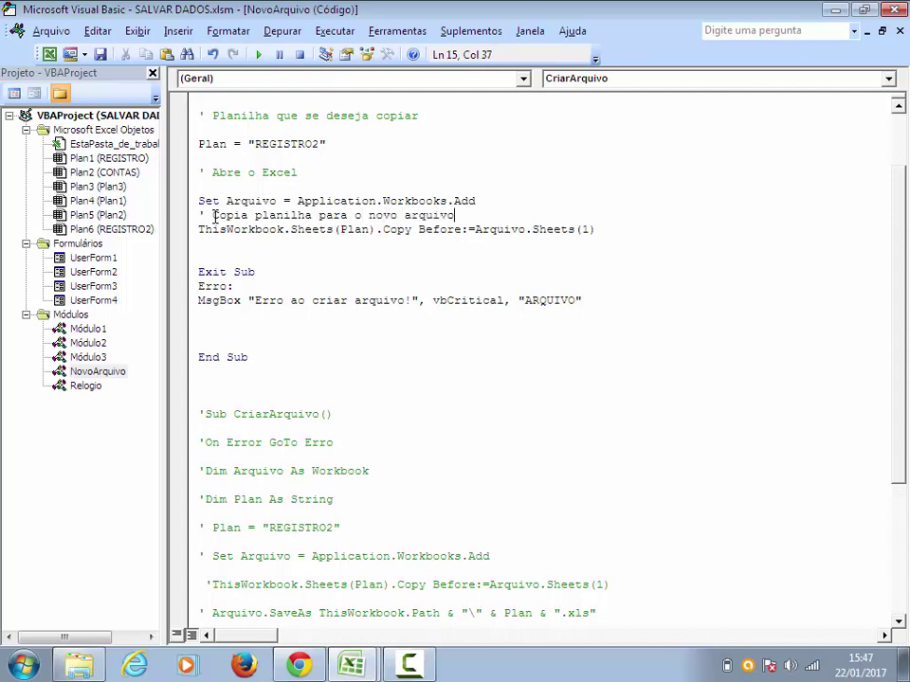
key("Return")
left_click(358, 216)
type("Plan1 do")
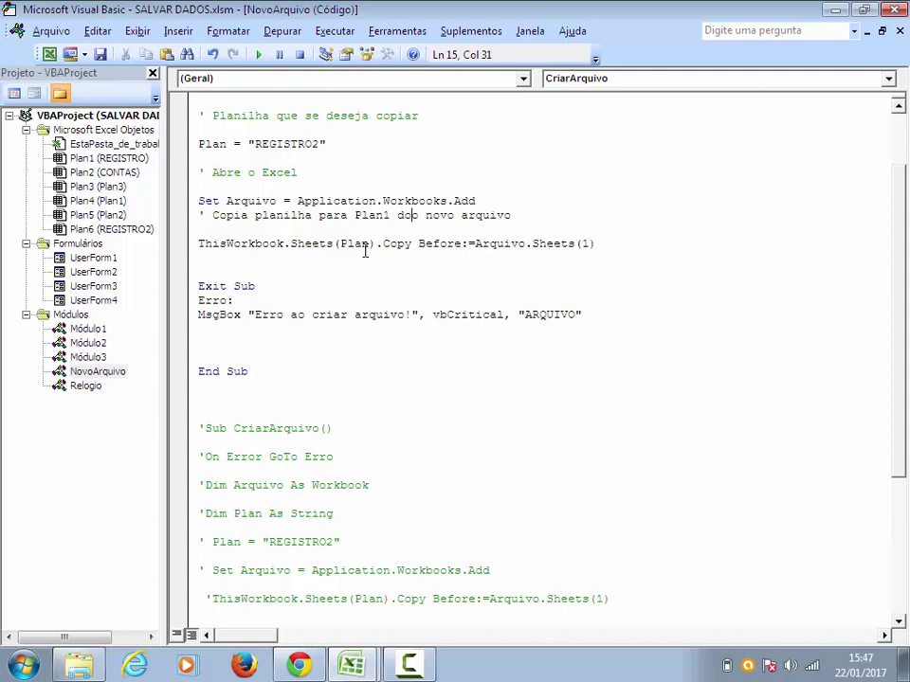
key("BackSpace")
- Insert a blank line after Workbooks.Add and move to the line before Exit Sub
left_click(300, 300)
left_click(479, 201)
key("Return")
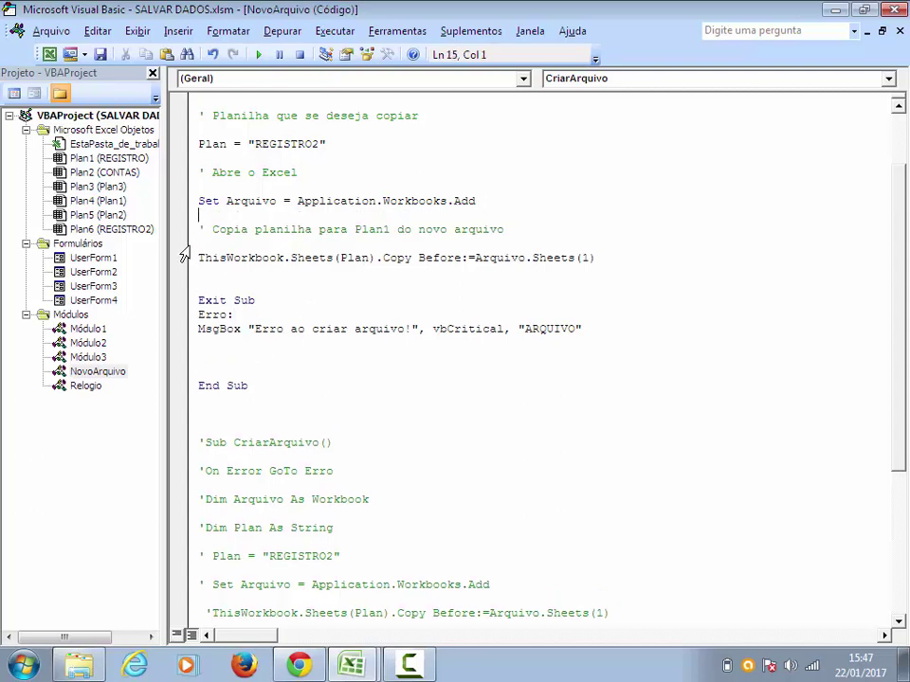
left_click(222, 283)
scroll(222, 282, "down", 2)
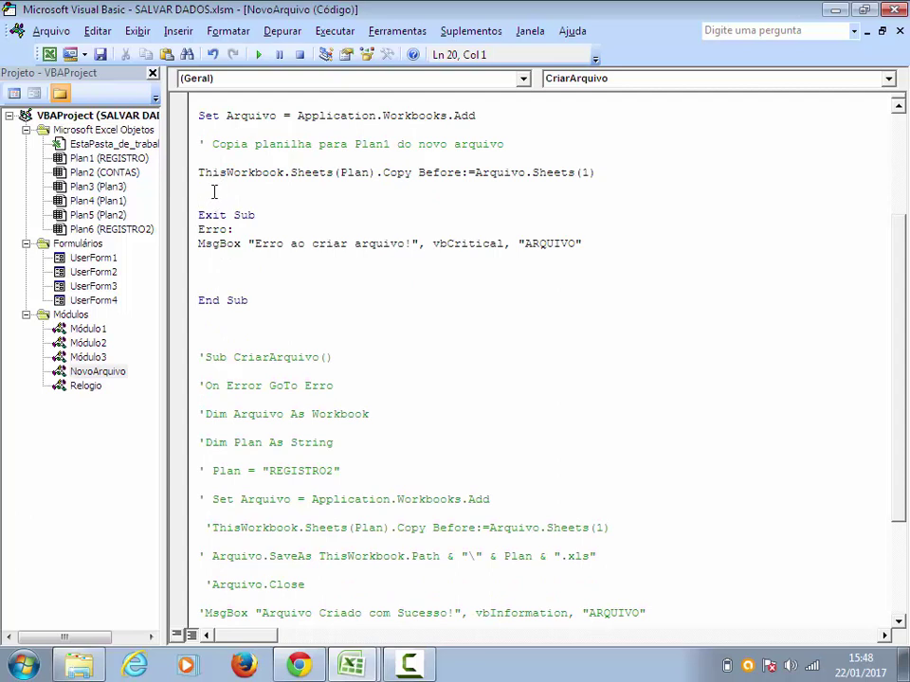
- Add the line Arquivo.SaveAs ThisWorkbook.Path & "\" & Plan & ".xls" above Exit Sub
type("Arquivo")
type(".Save")
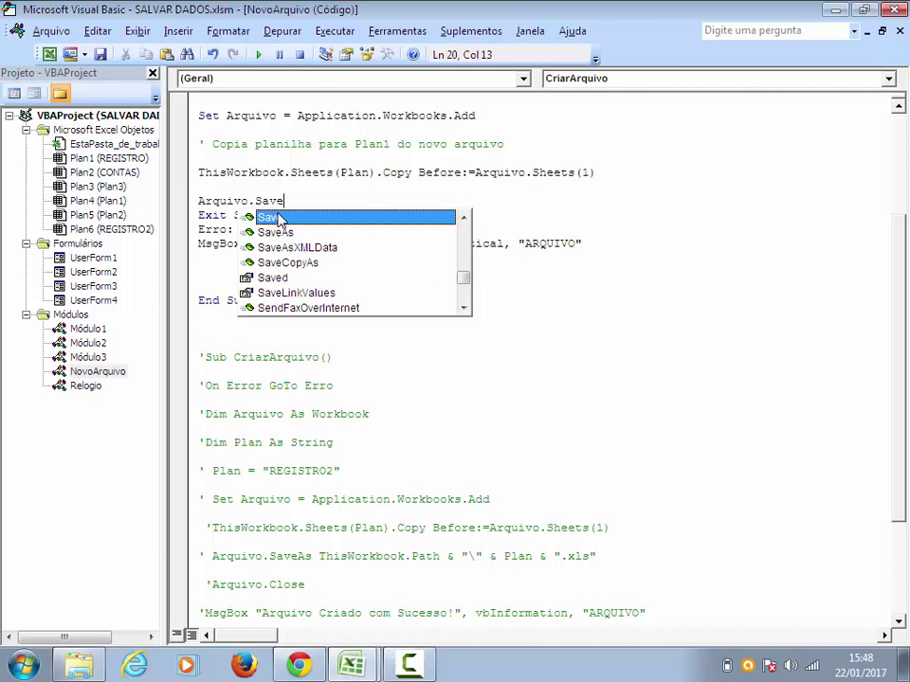
double_click(272, 234)
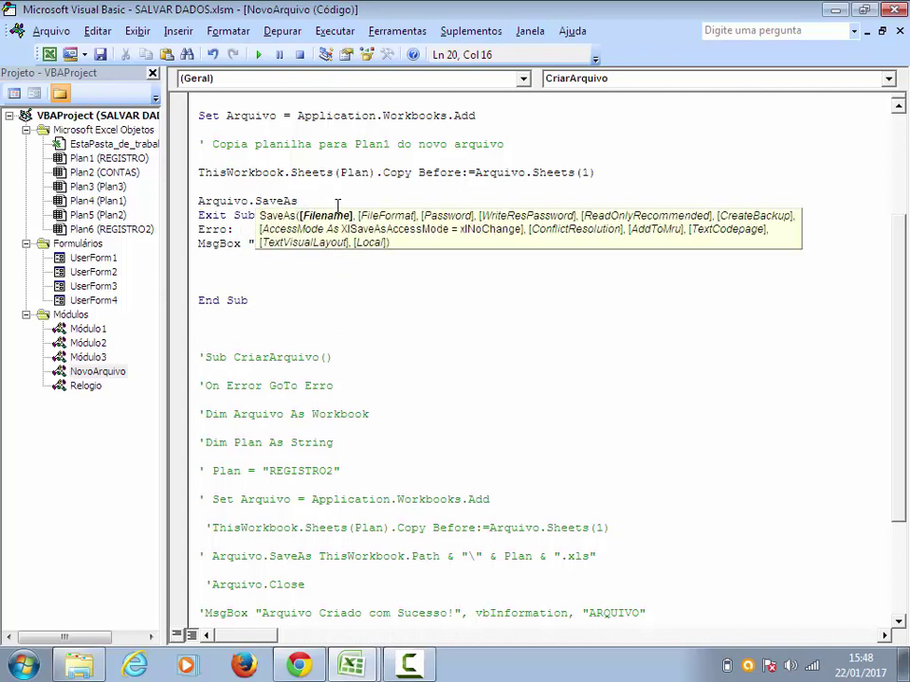
type("ThisWorkbook")
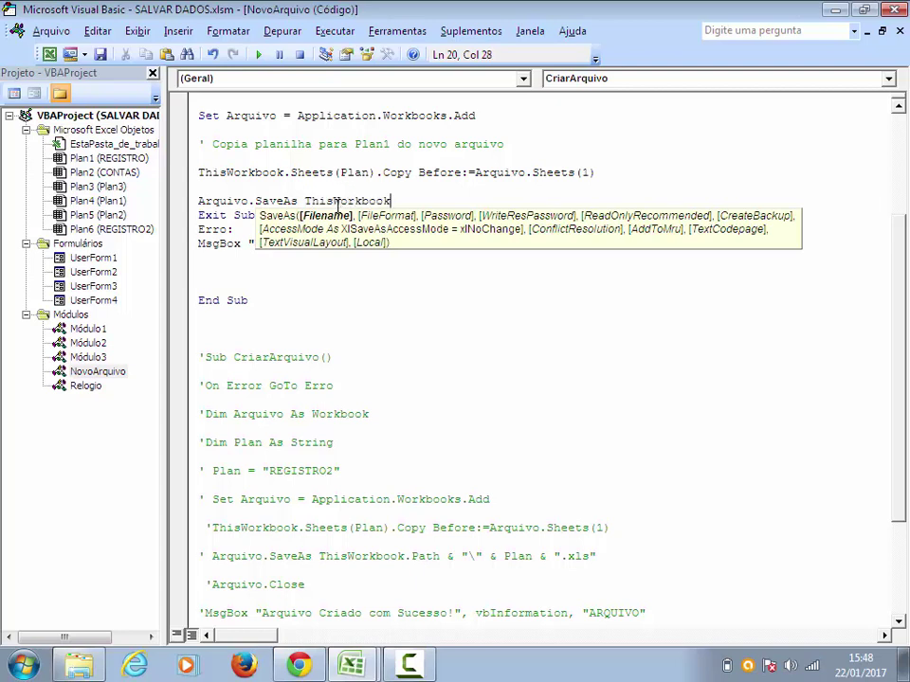
type(",path")
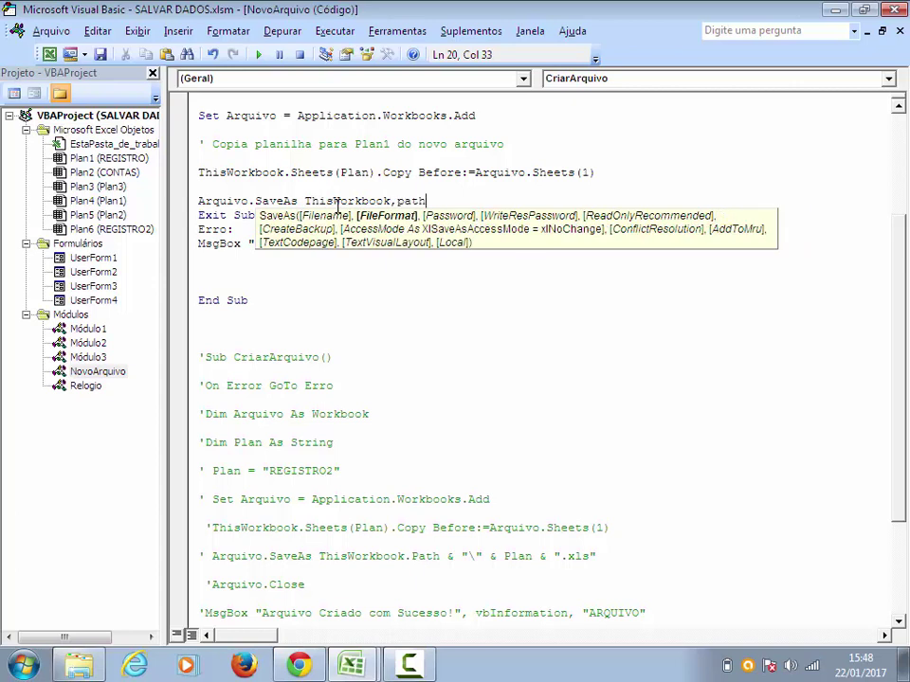
key("BackSpace")
key("BackSpace")
key("BackSpace")
key("BackSpace")
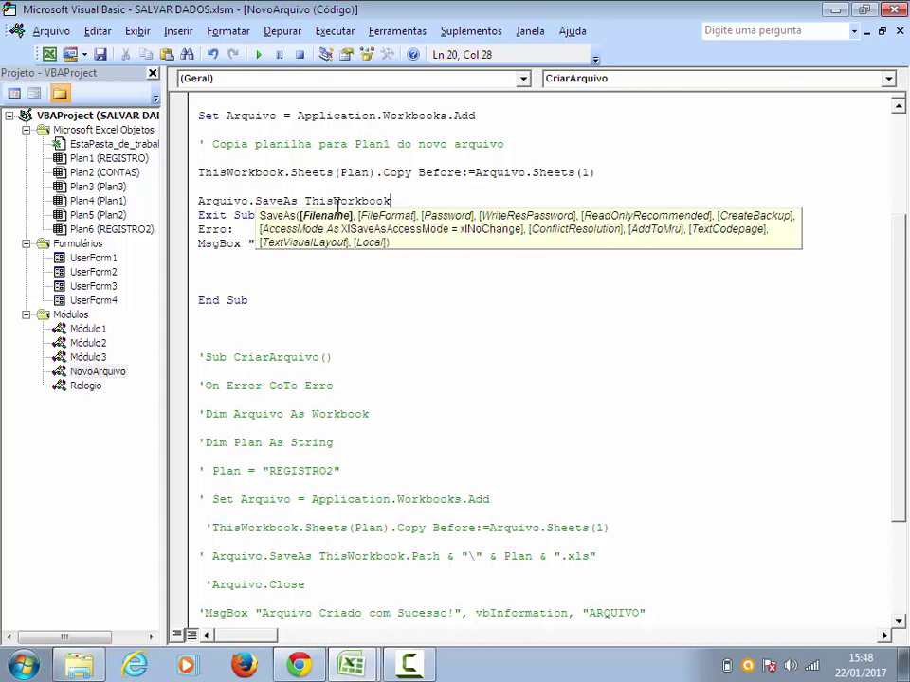
type(".pat")
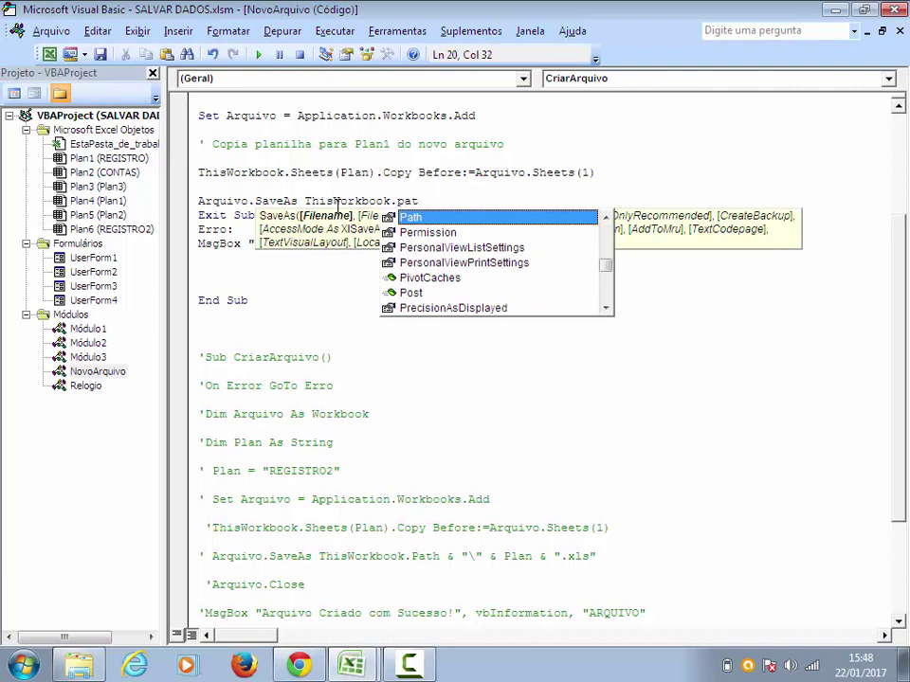
double_click(418, 220)
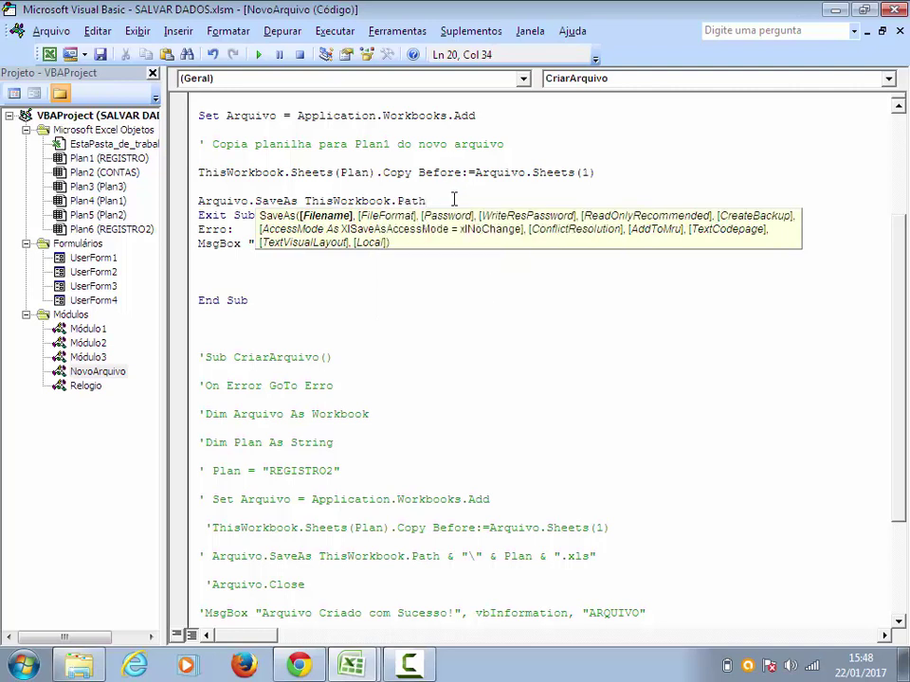
type("& \"\\\" &")
type("Plan")
scroll(453, 199, "up", 1)
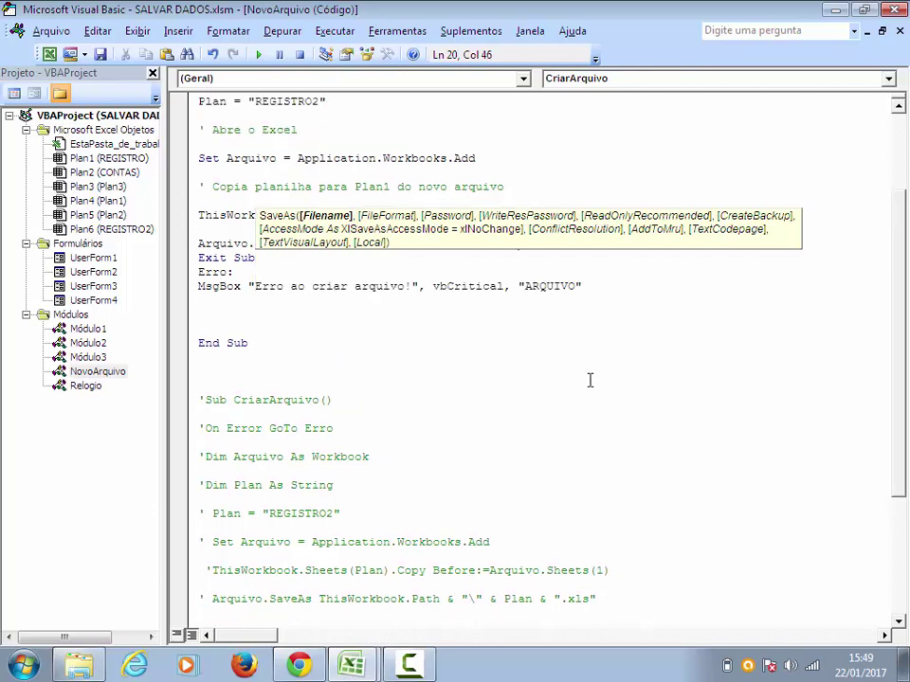
scroll(547, 341, "down", 1)
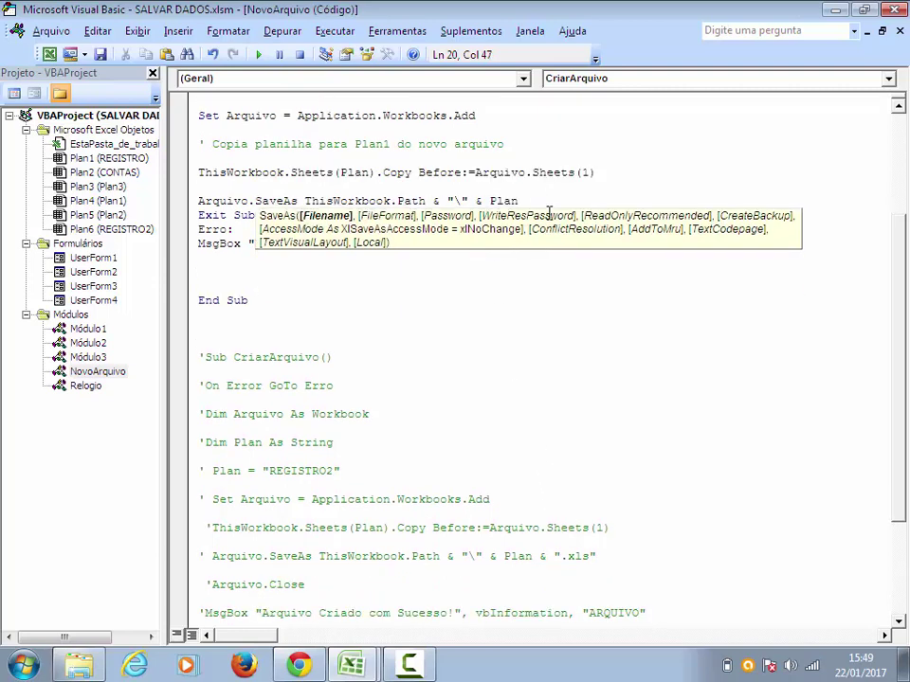
type("&")
type("\".x")
type("ls")
type("\"")
- Insert the comment ' Salva o novo Arquivo na mesma pasta do arquivo principal above the SaveAs line
key("Return")
key("Return")
left_click(214, 187)
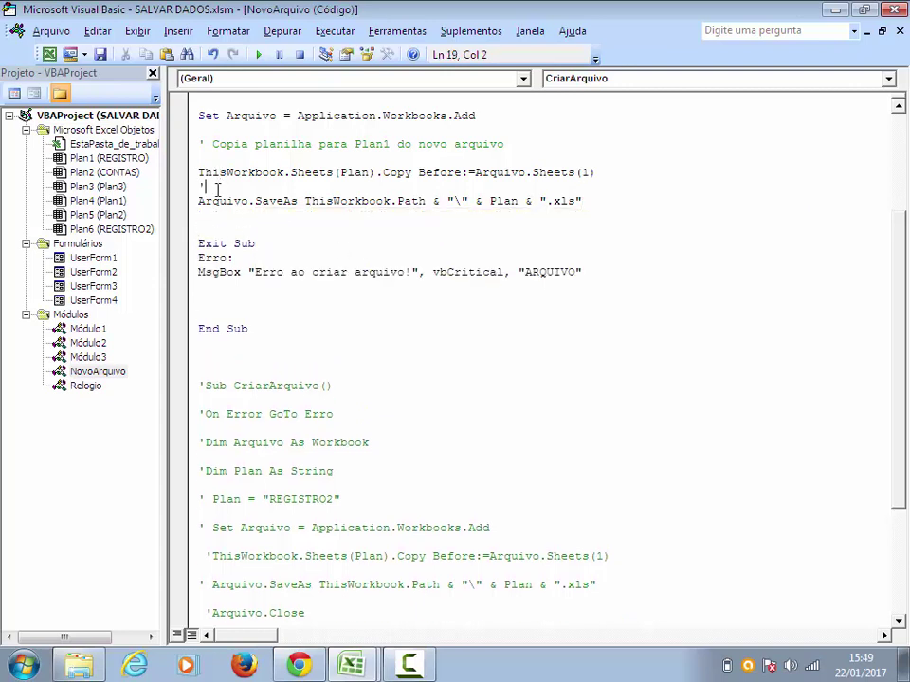
key("Return")
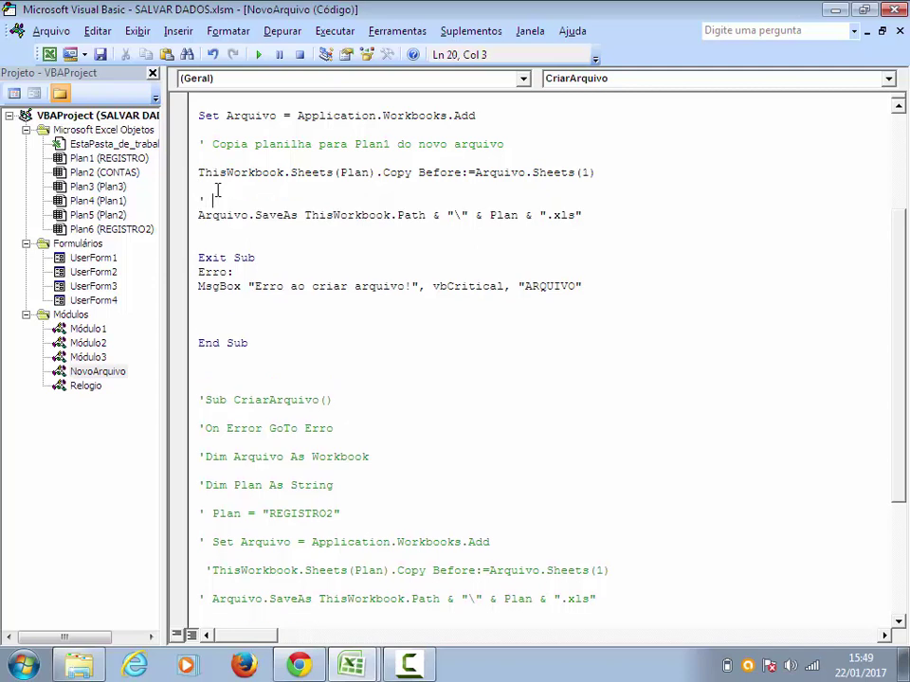
type("Salva c")
type("n")
type("ovo Arquivo na mesma pastado arquivo principal")
key("Return")
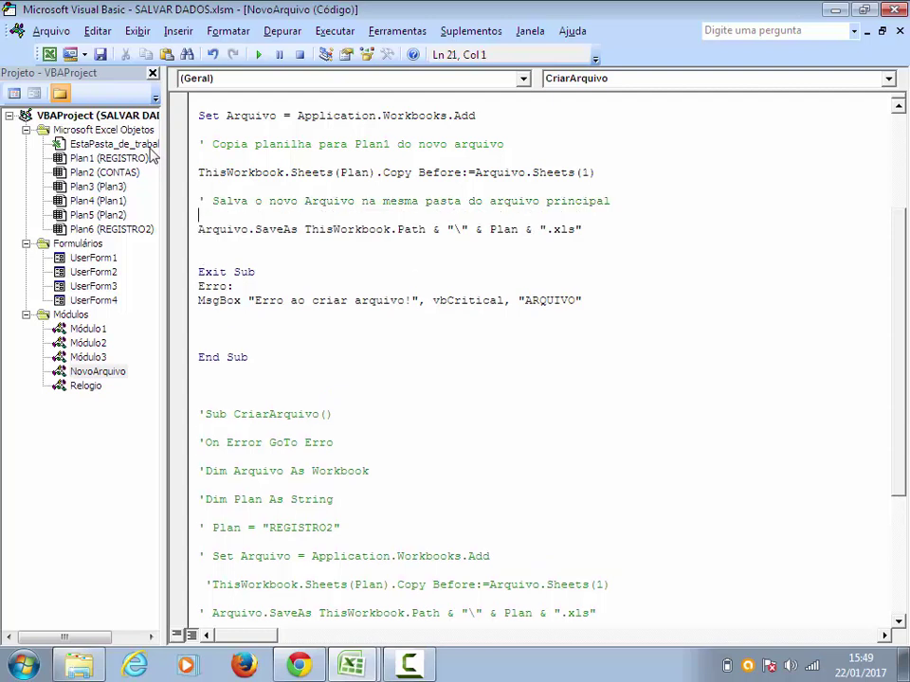
key("Return")
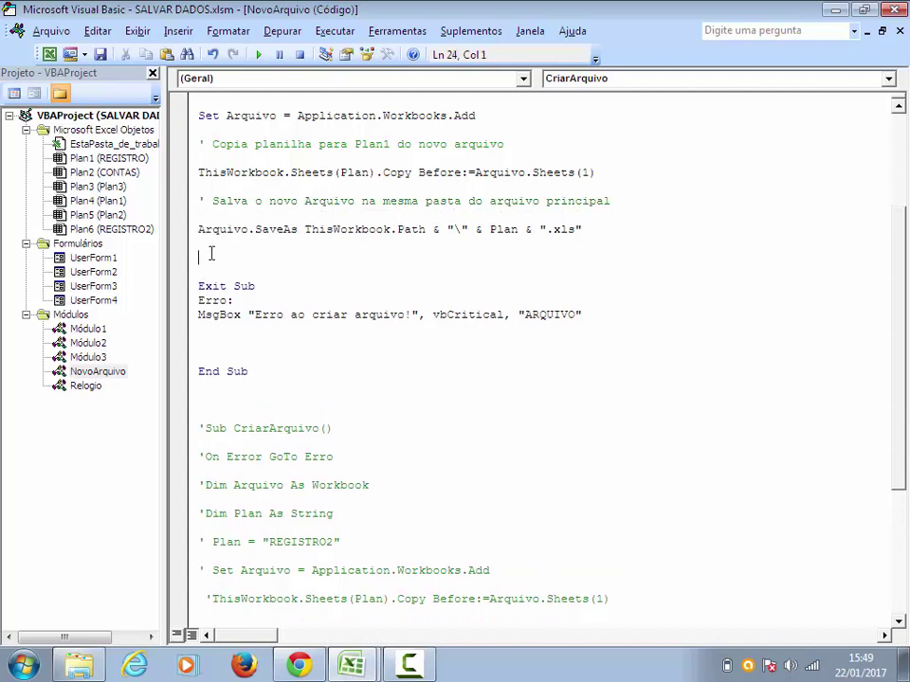
scroll(214, 254, "down", 1)
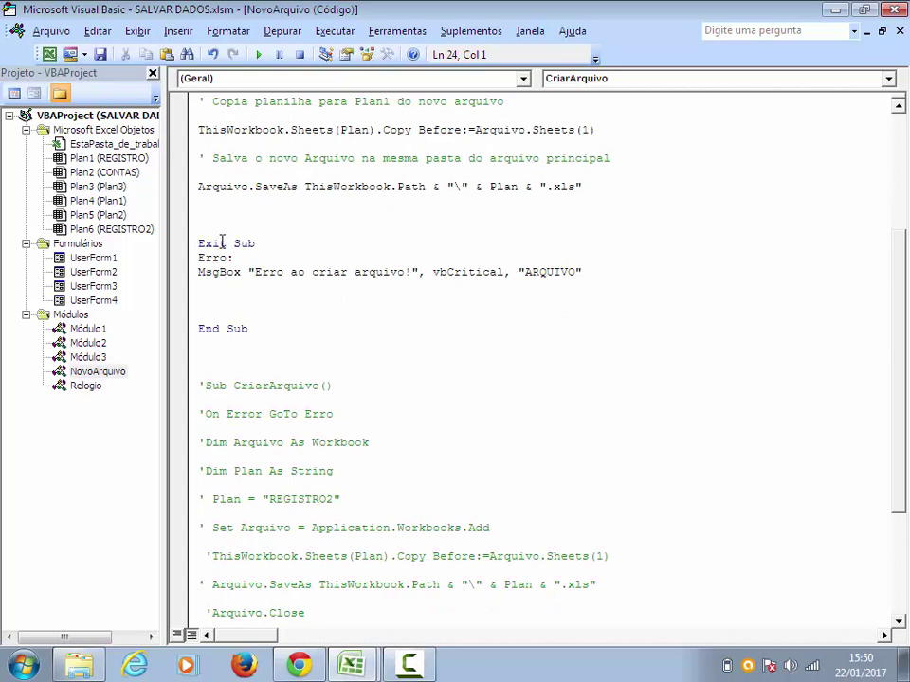
scroll(224, 240, "down", 1)
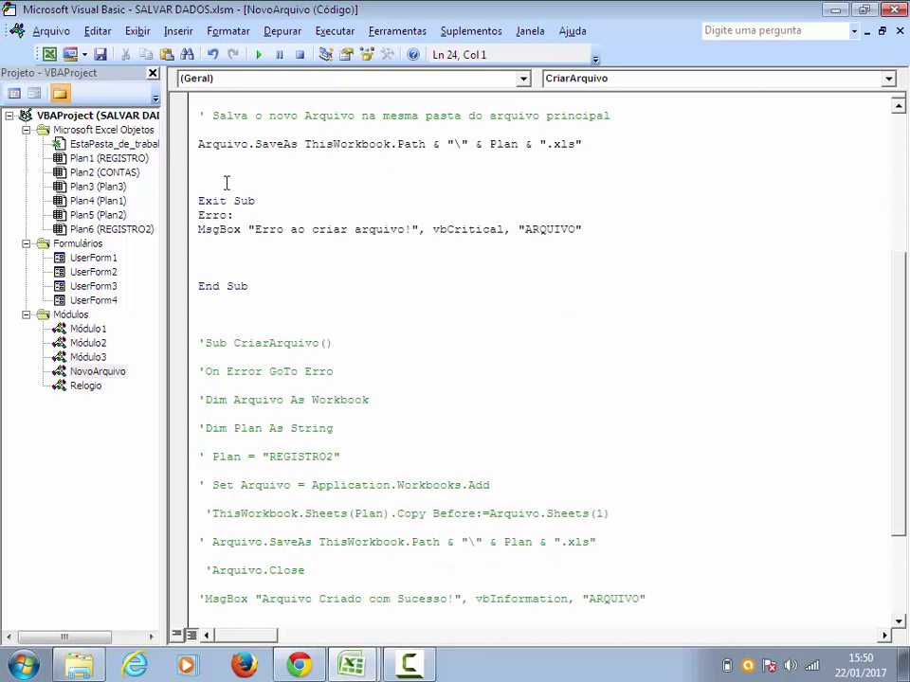
- Add an Arquivo.Close line preceded by the comment ' Fecha o arquivo criado
type("Arquivo")
type(".clo")
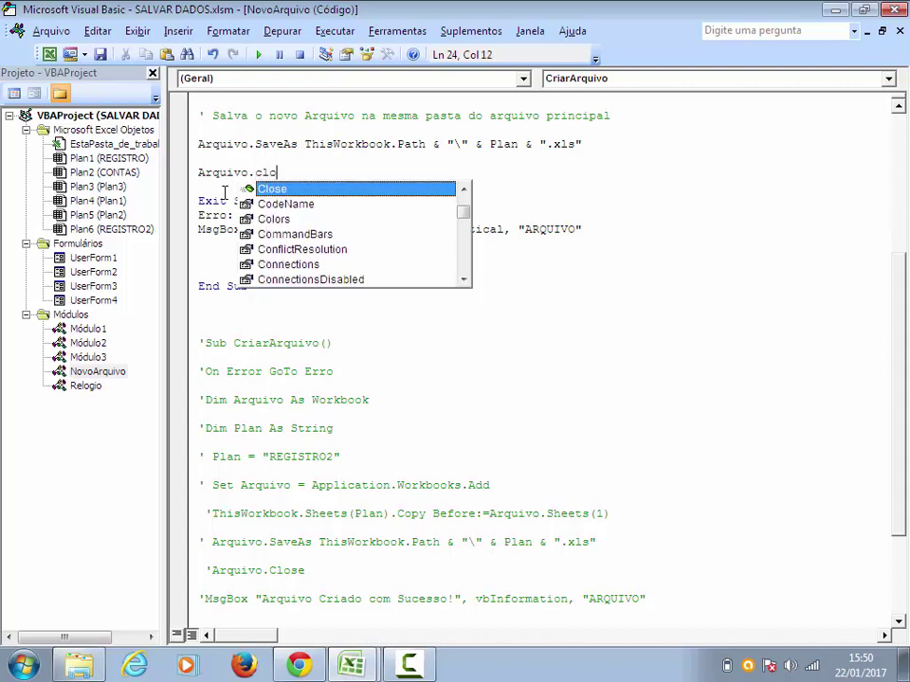
key("Return")
left_click(235, 161)
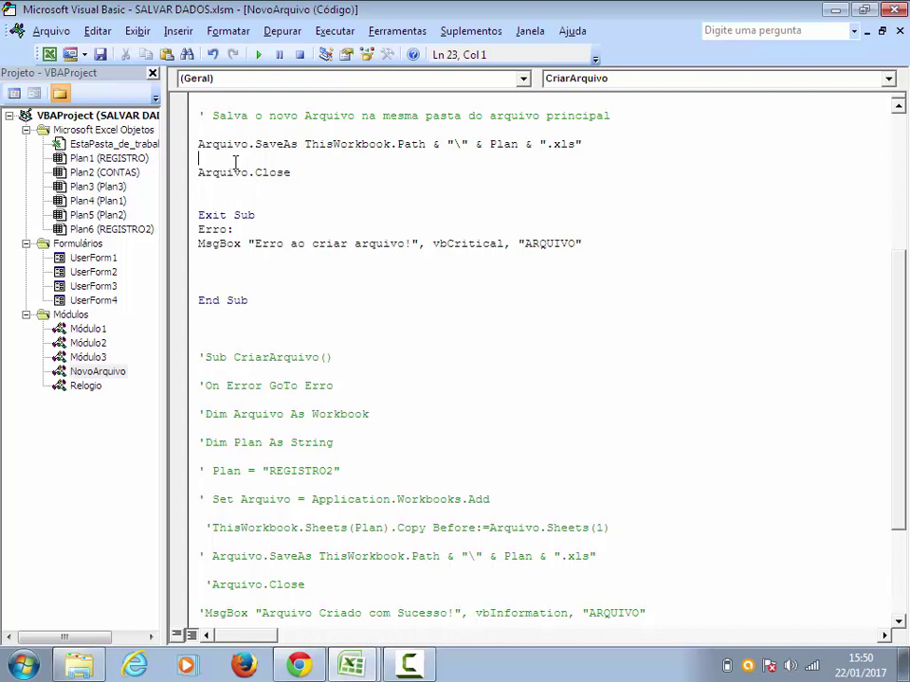
key("Return")
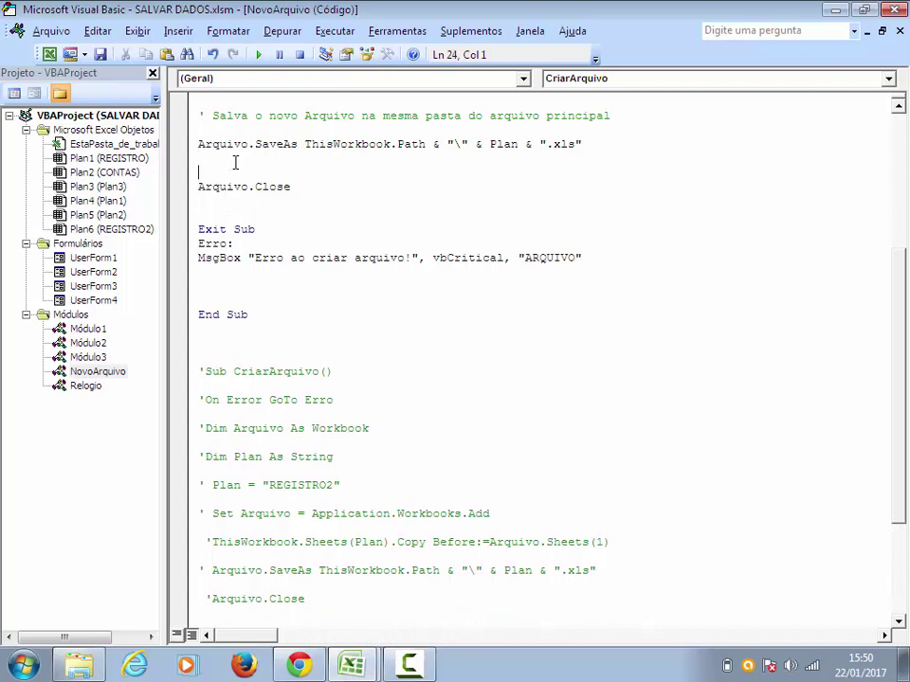
type("'Fecha o arquivo criado")
key("Return")
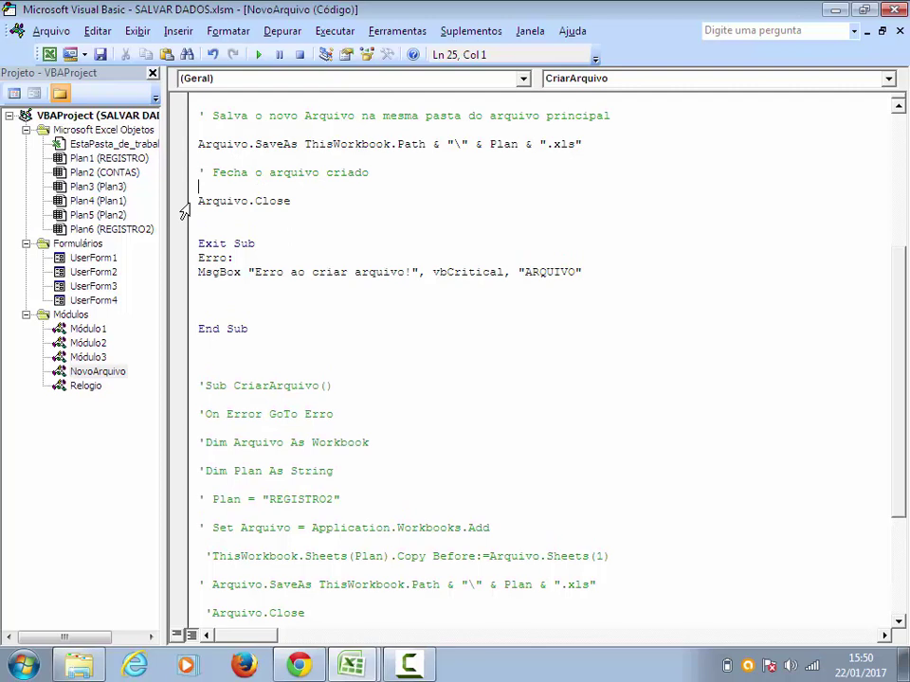
- Comment out the Arquivo.Close line and move to the blank line before Exit Sub
left_click(198, 201)
type("'")
left_click(251, 224)
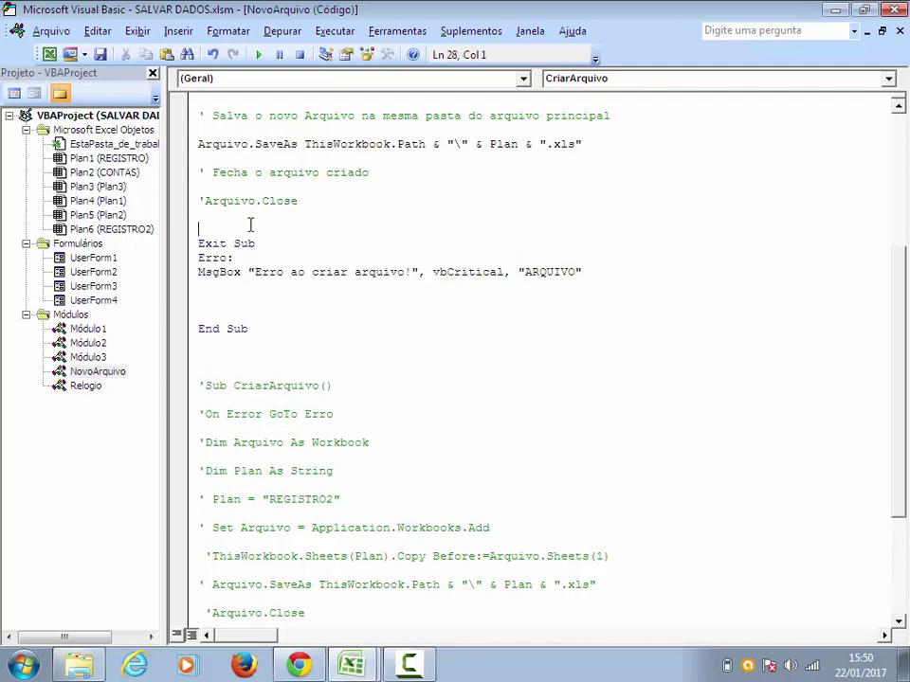
scroll(398, 275, "down", 2)
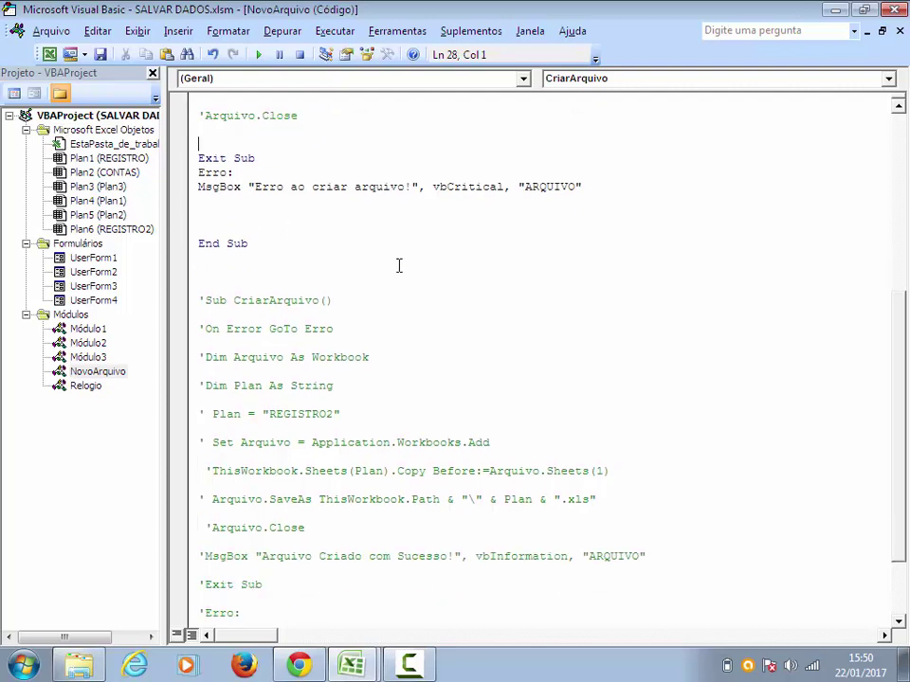
scroll(398, 264, "up", 2)
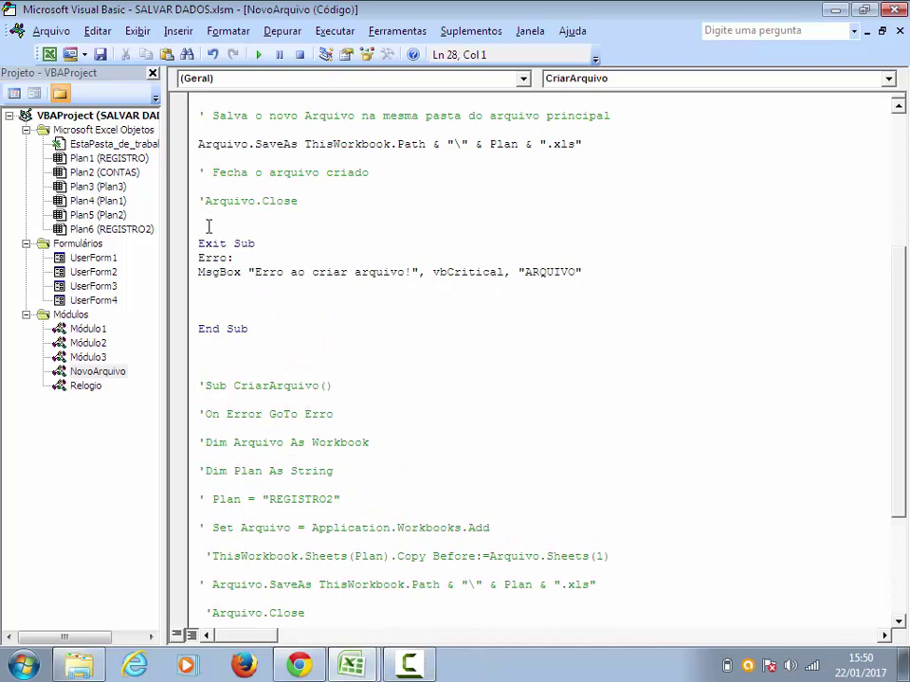
- Add MsgBox "Arquivo criado com sucesso!", vbInformation, "ARQUIVO" just above Exit Sub
type("MsgBox")
key("Return")
left_click(259, 228)
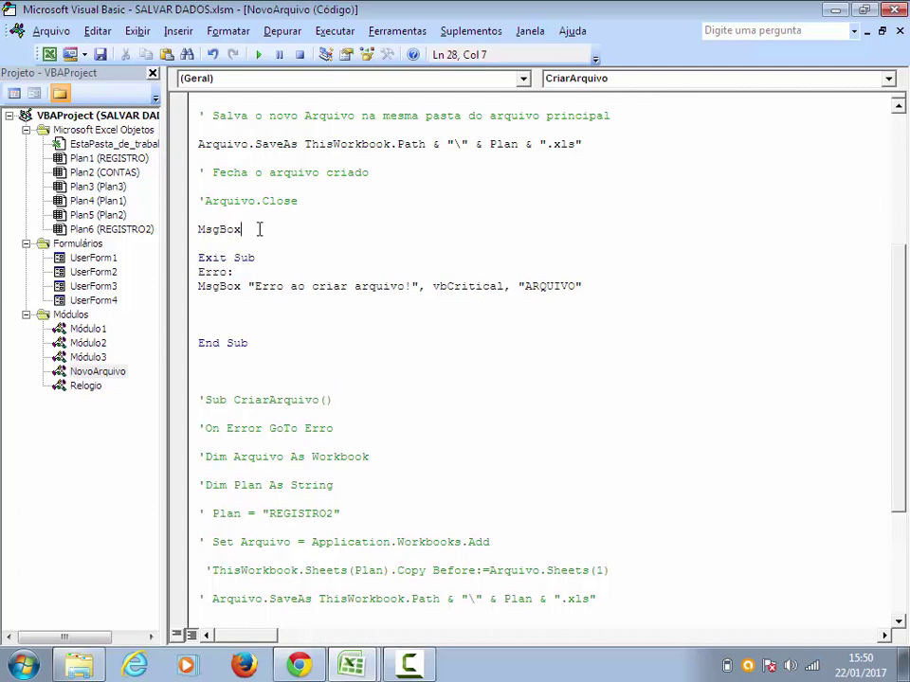
type("\"Arquivo criado com sucess")
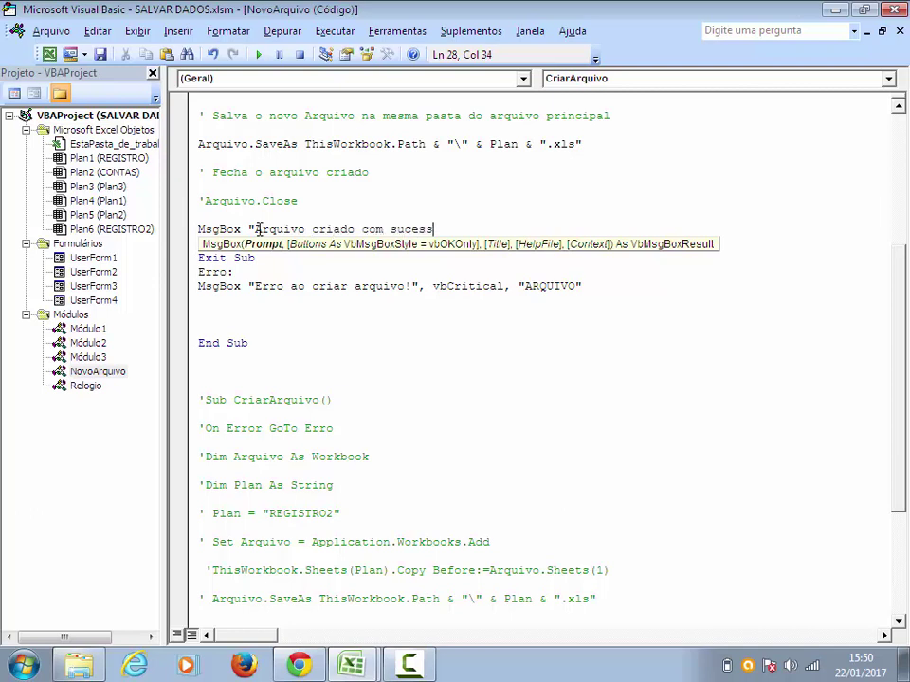
type("o!\"")
type(", vbInformat")
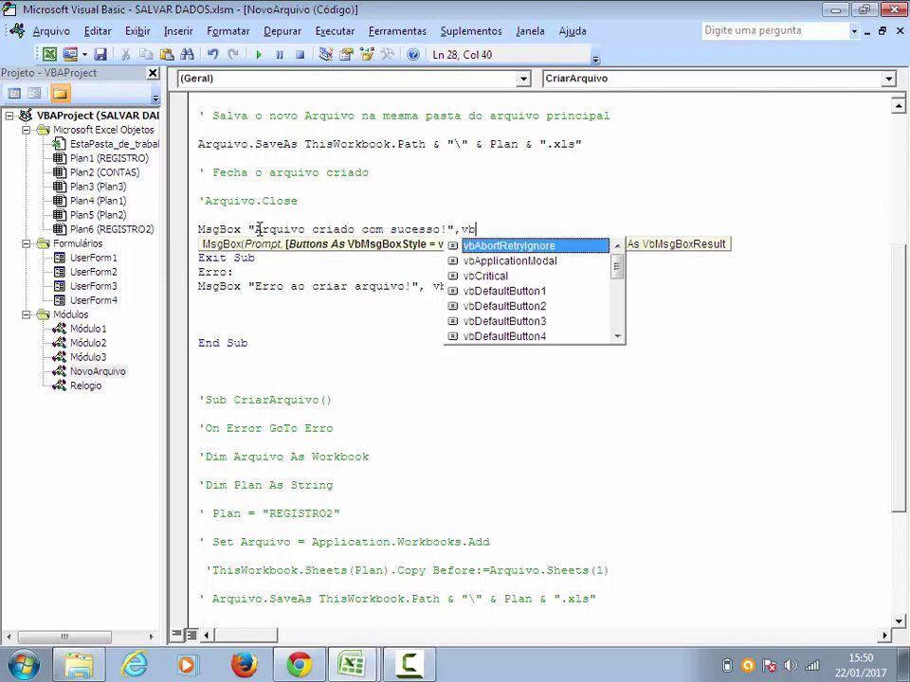
type("ion,")
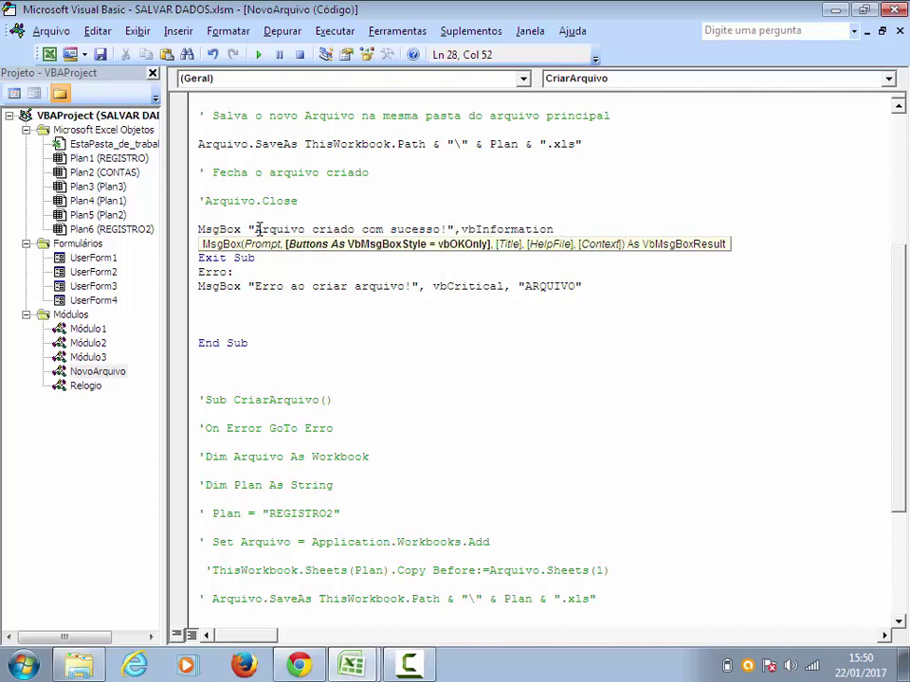
type(" \"")
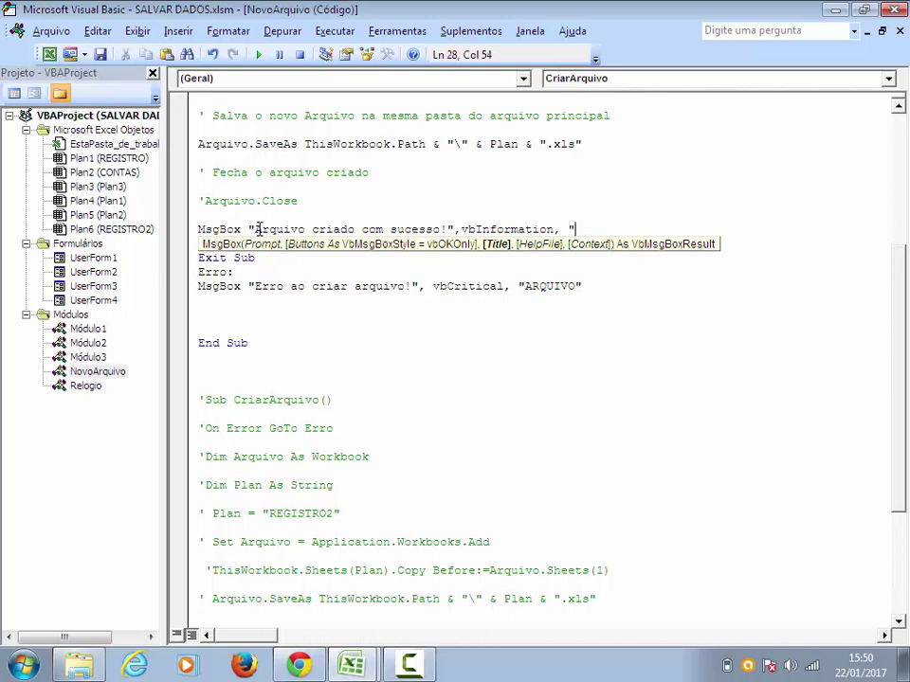
type("ARQUIVO")
type("\"")
key("Return")
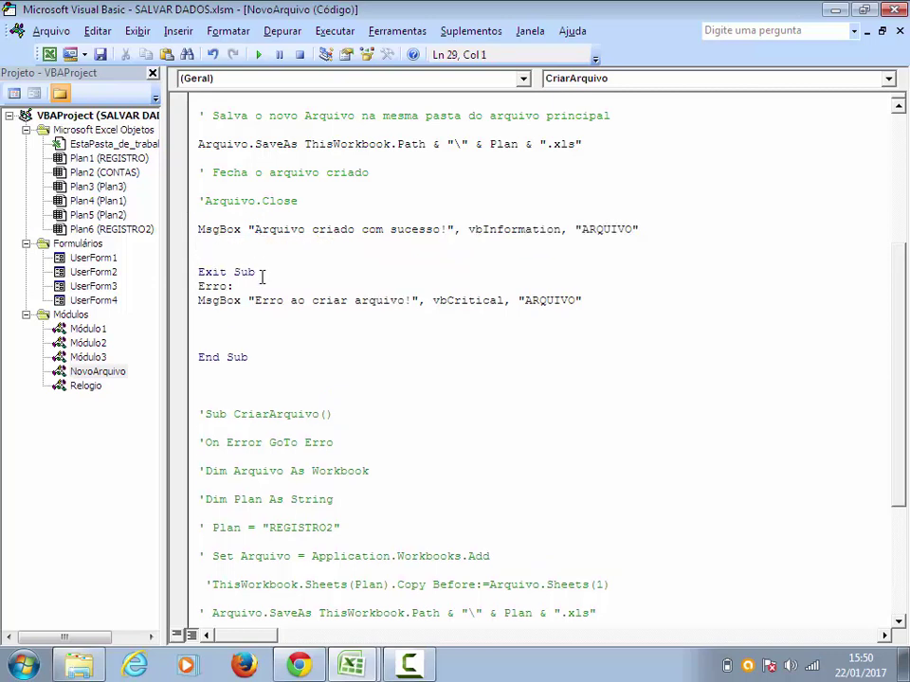
scroll(261, 276, "down", 5)
scroll(302, 558, "up", 9)
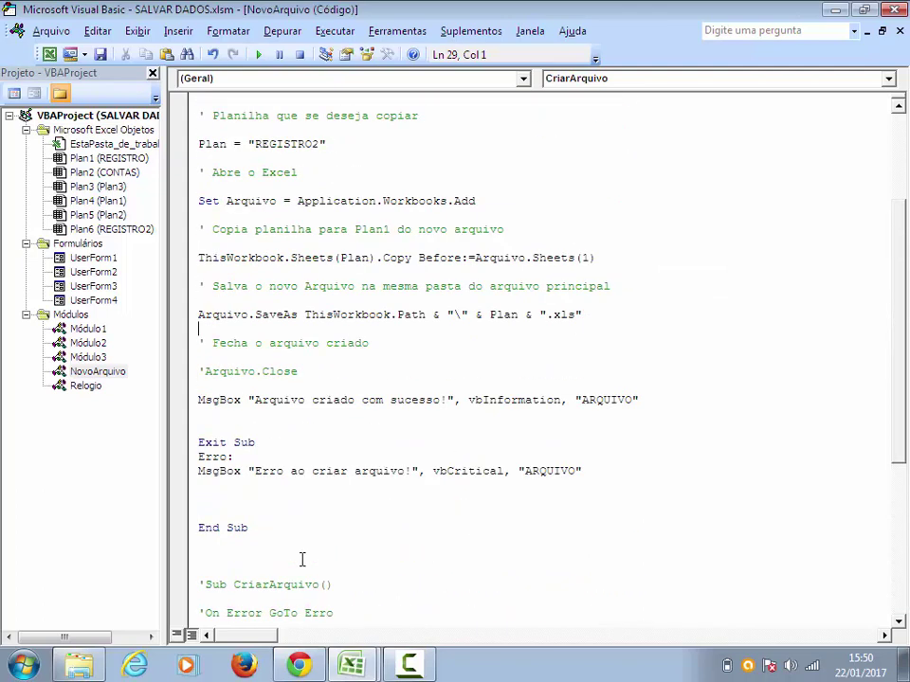
scroll(303, 558, "up", 1)
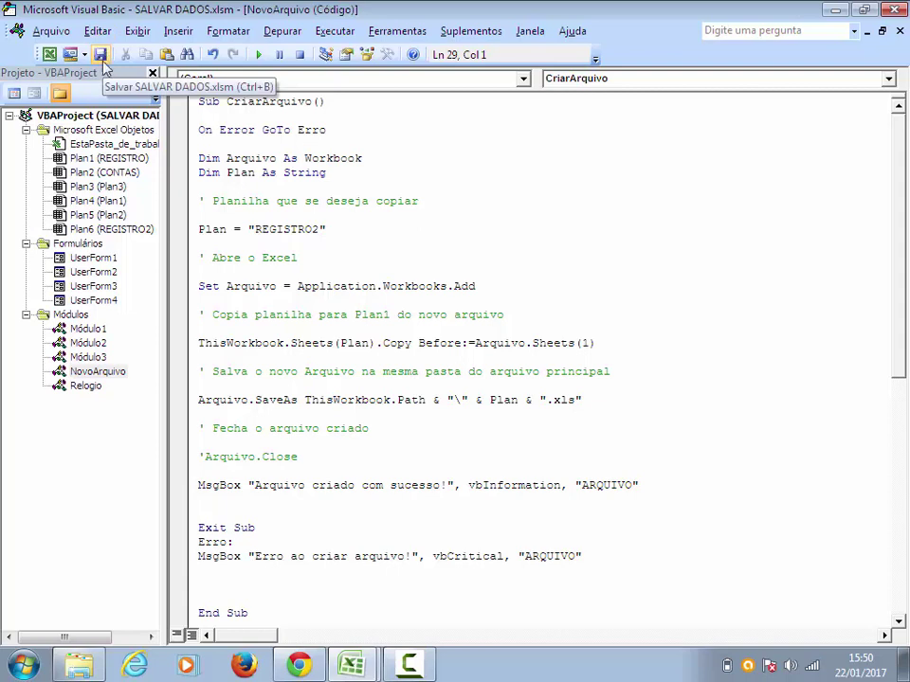
- Open the NovoArquivo module's code with the cursor inside CriarArquivo
double_click(92, 286)
left_click(398, 305)
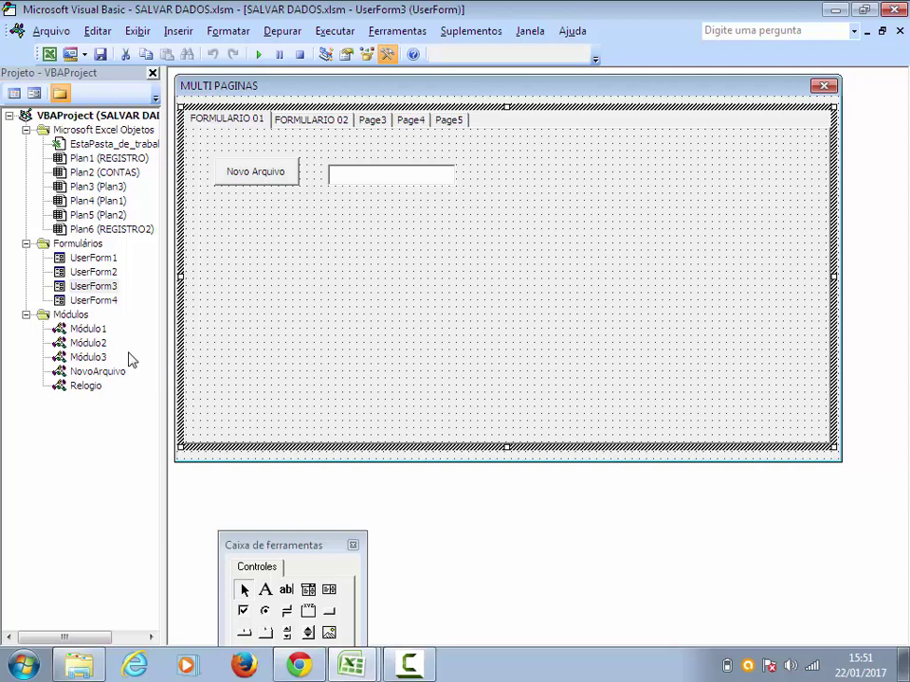
left_click(108, 374)
double_click(108, 373)
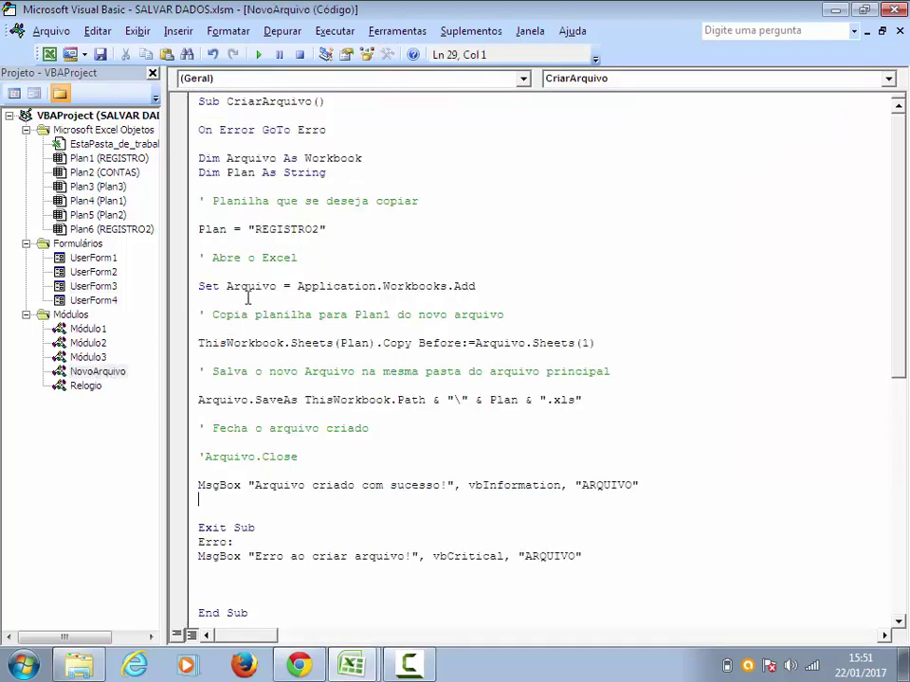
left_click(249, 116)
- Step through CriarArquivo with F8, decline the macro-free save, reset, and reopen MULTI PAGINAS
key("F8")
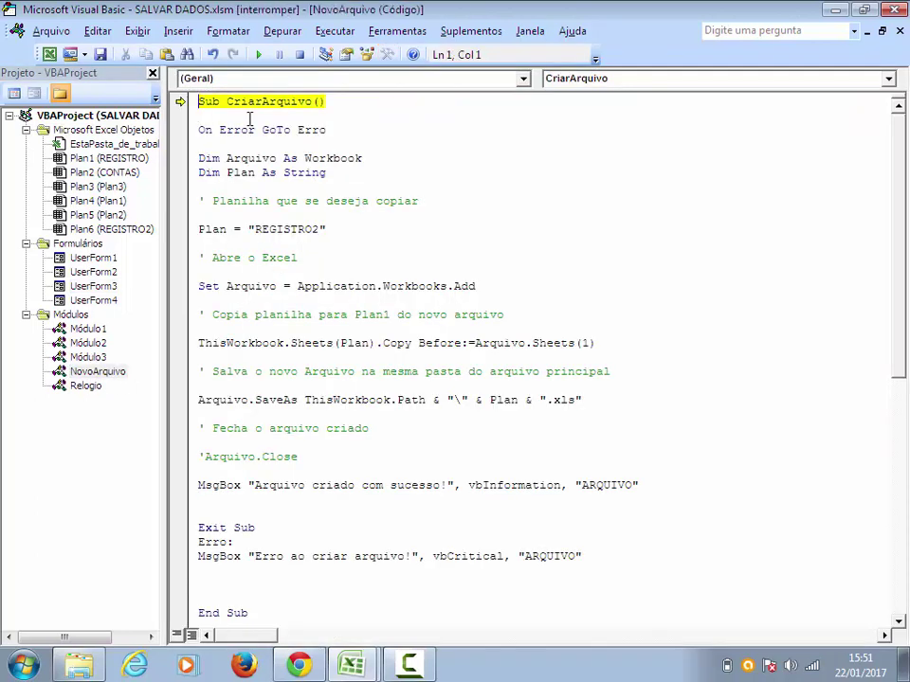
key("F8")
key("F8")
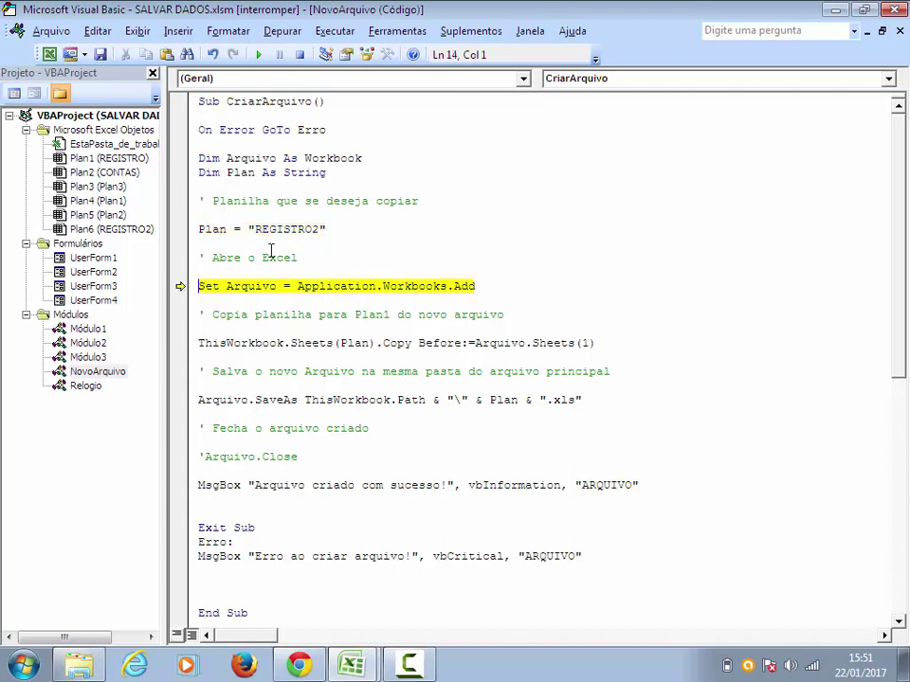
key("F8")
key("F8")
key("F8")
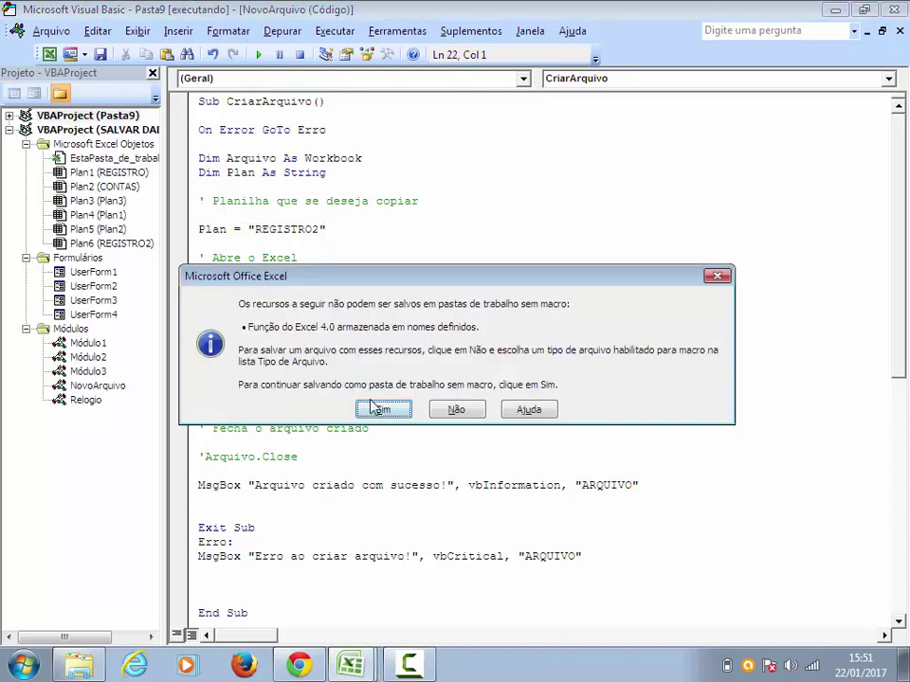
left_click(465, 413)
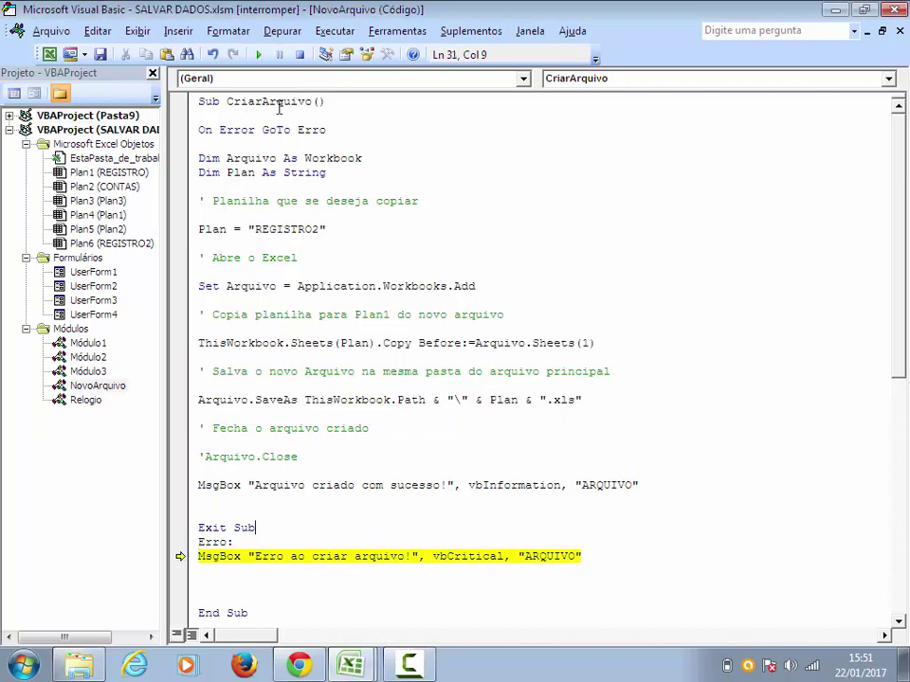
left_click(299, 54)
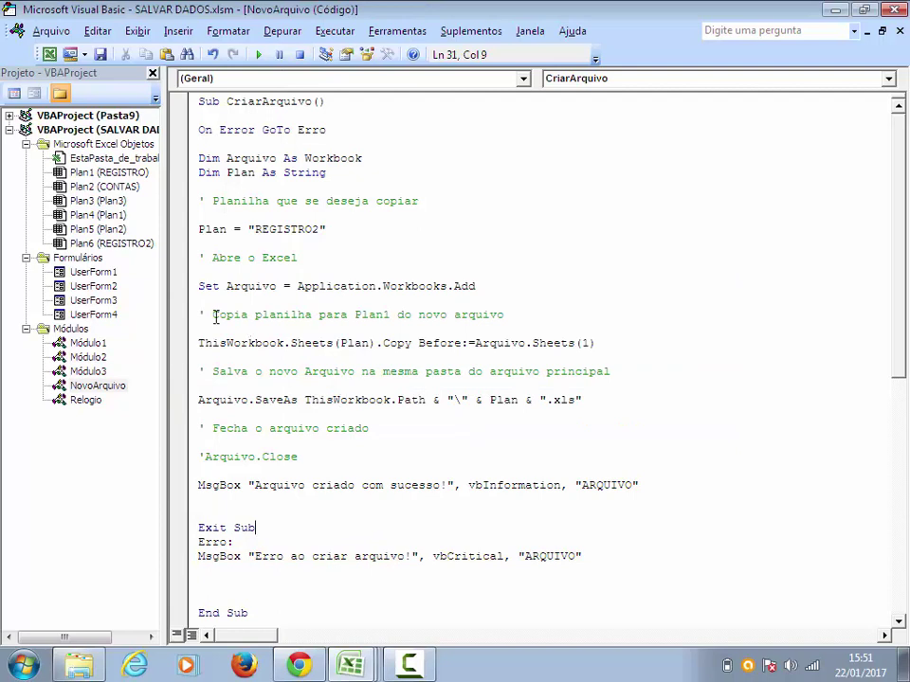
double_click(111, 304)
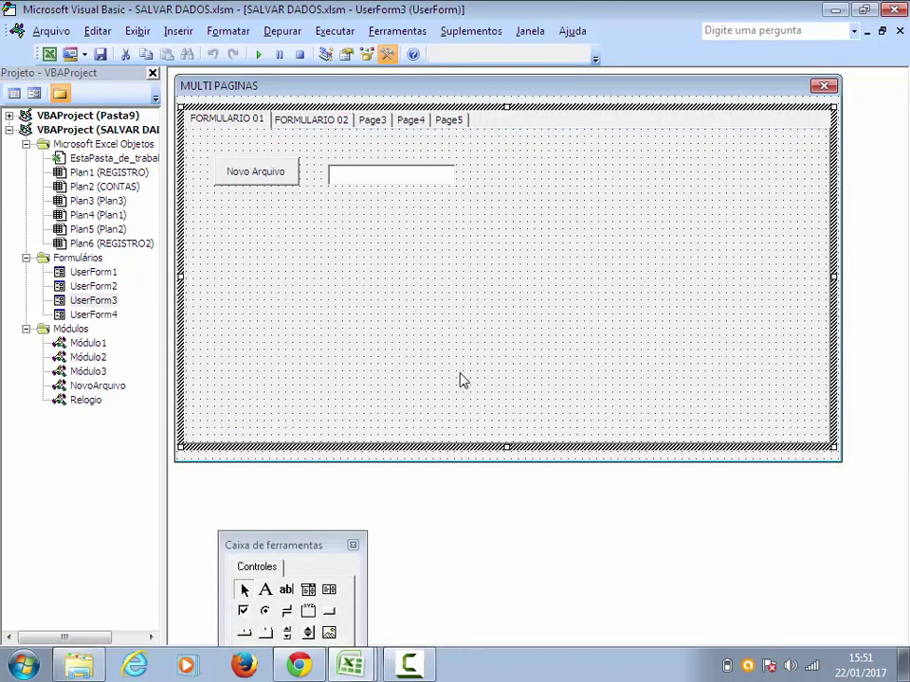
- Delete a stray extra button and open the Novo Arquivo button's click procedure
left_click(266, 183)
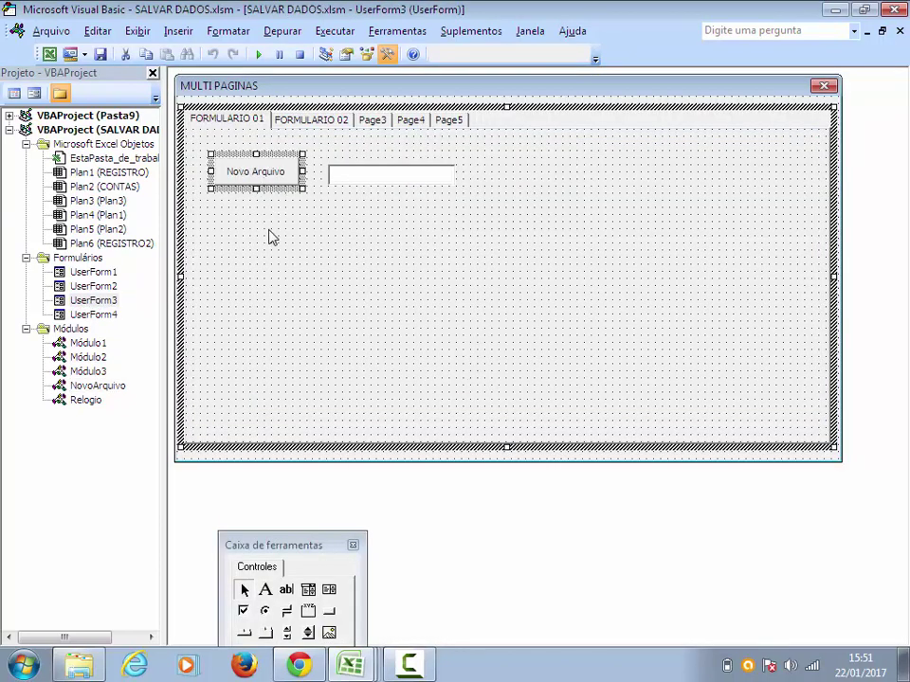
left_click_drag(329, 610, 325, 405)
key("Delete")
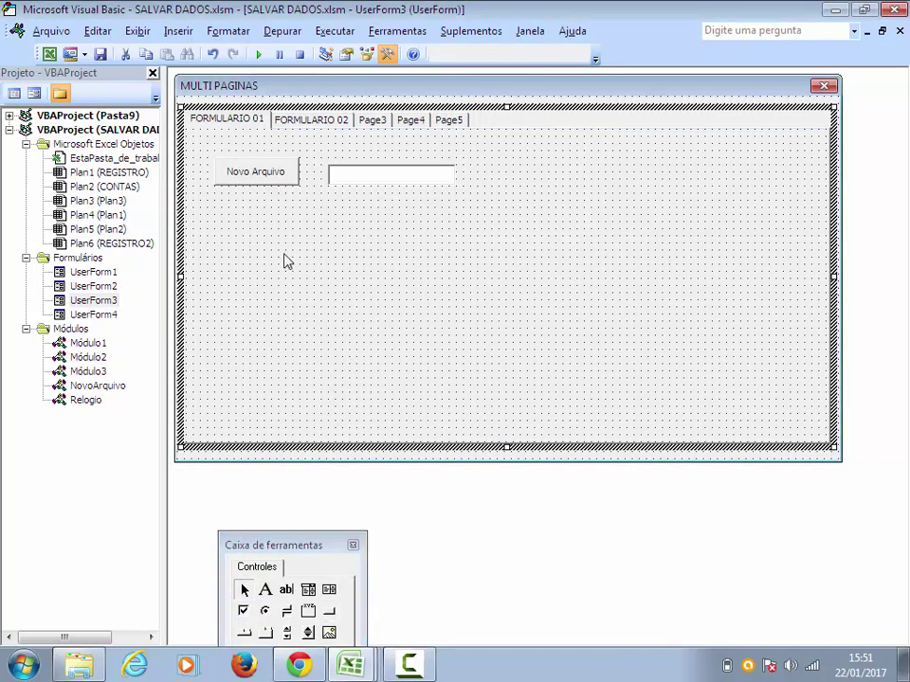
left_click(257, 178)
double_click(257, 183)
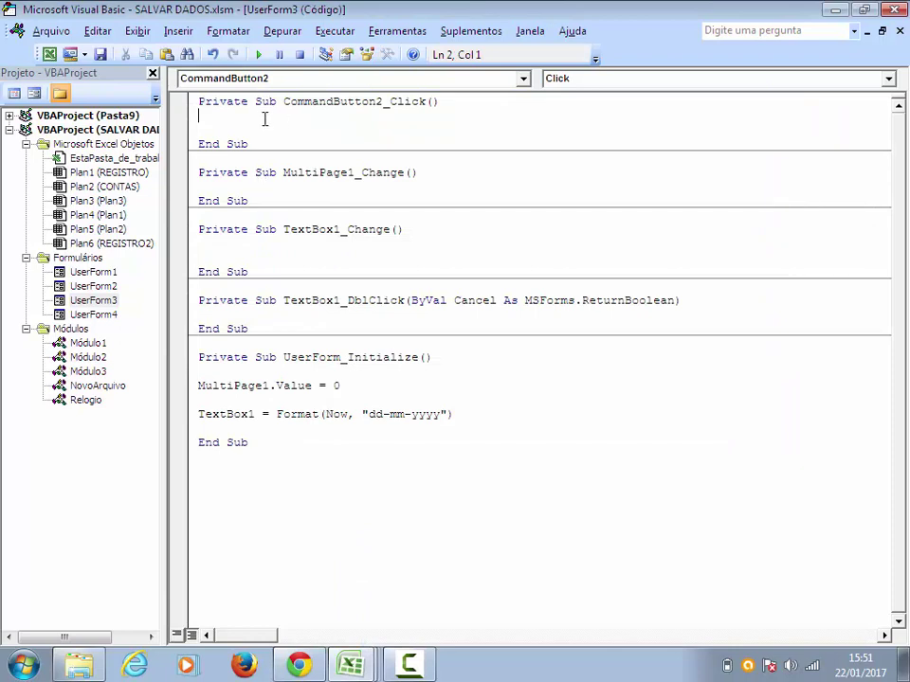
- Make CommandButton2_Click call NovoArquivo.CriarArquivo followed by Unload Me
key("Return")
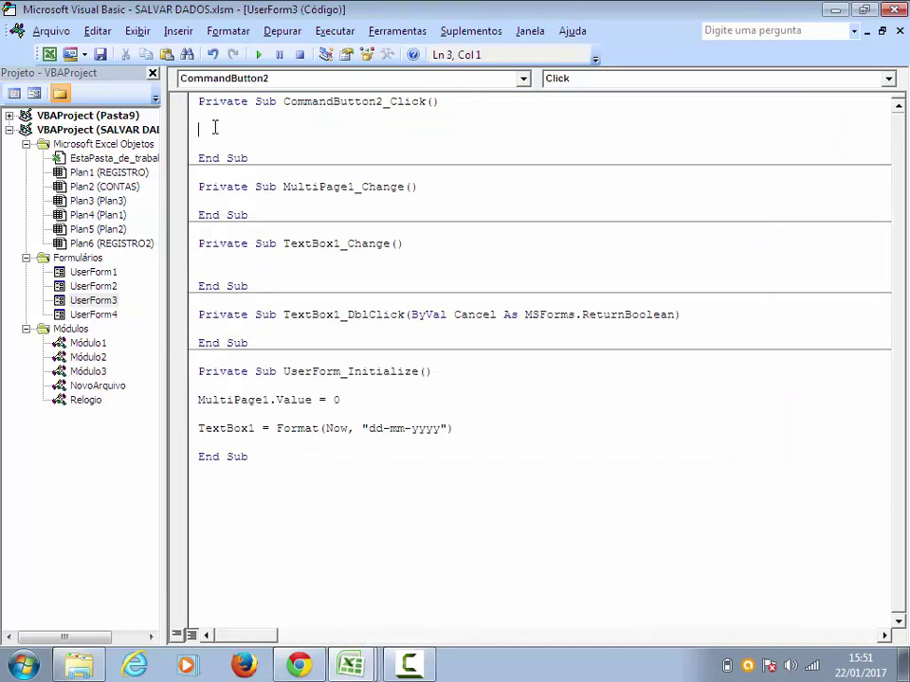
type("novo")
key("BackSpace")
key("BackSpace")
key("BackSpace")
key("BackSpace")
type("NovoArquivo.")
double_click(321, 147)
key("Return")
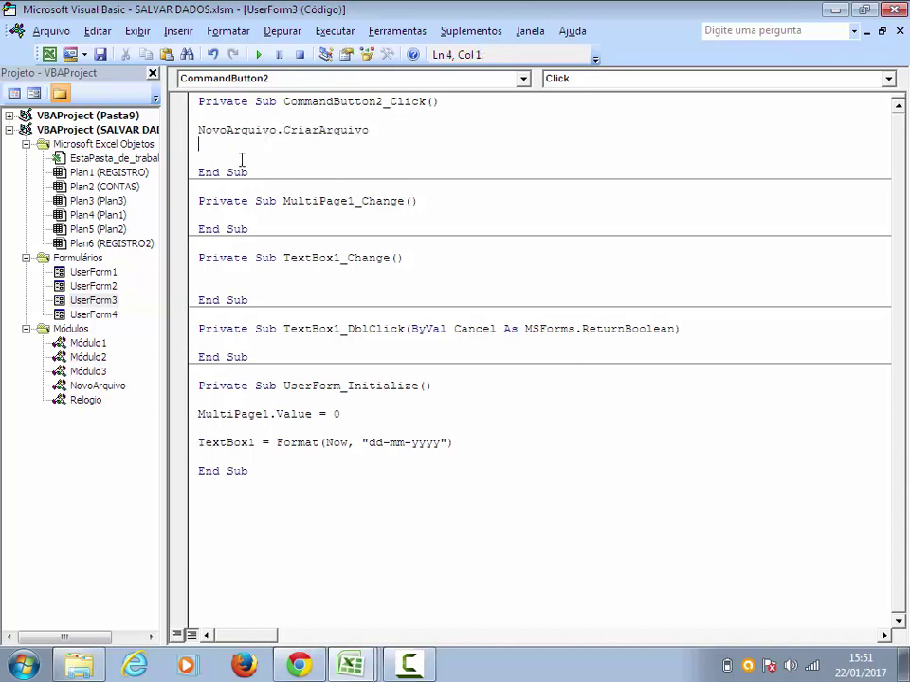
key("Return")
type("unload me")
key("Return")
key("Delete")
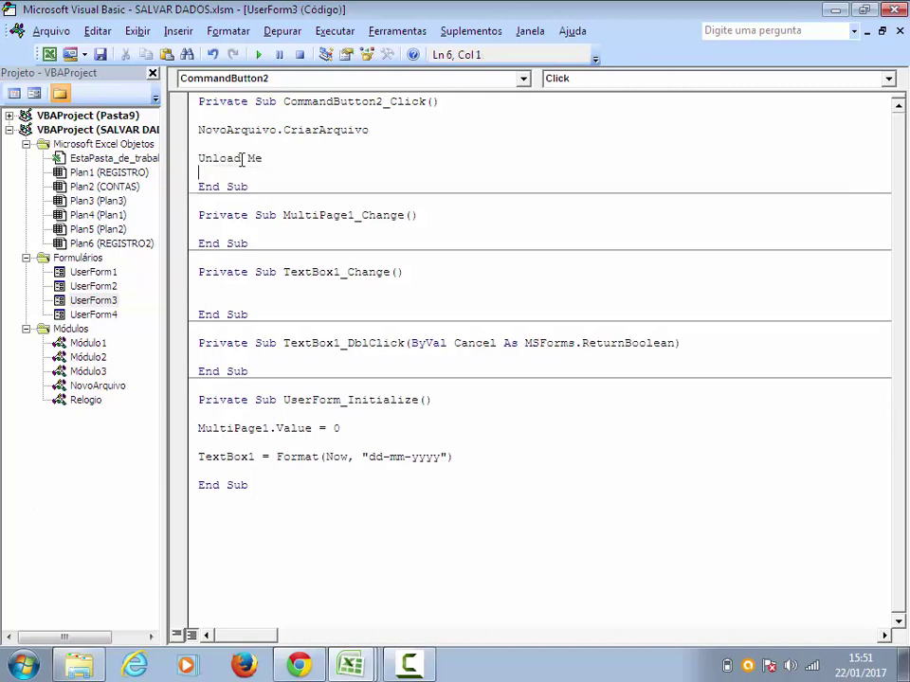
double_click(95, 299)
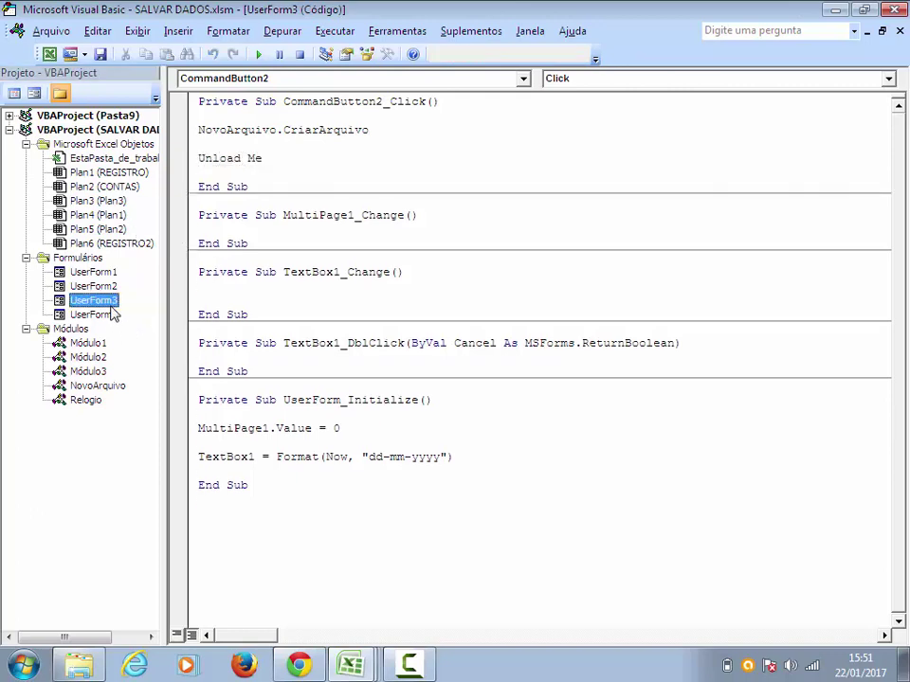
- Save the VBA project and briefly run, then close, the MULTI PAGINAS form
left_click(101, 57)
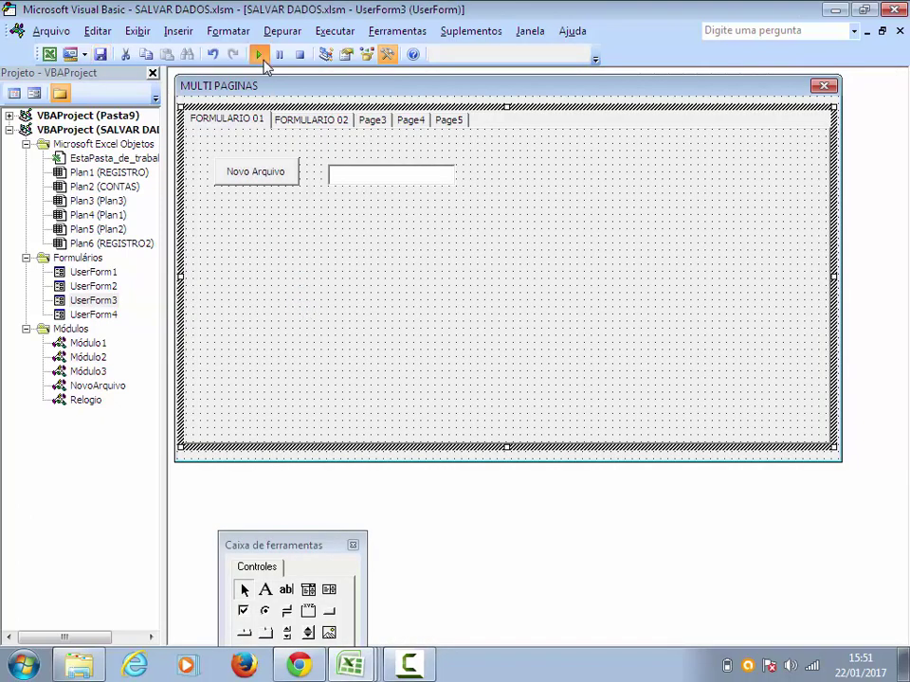
left_click(258, 54)
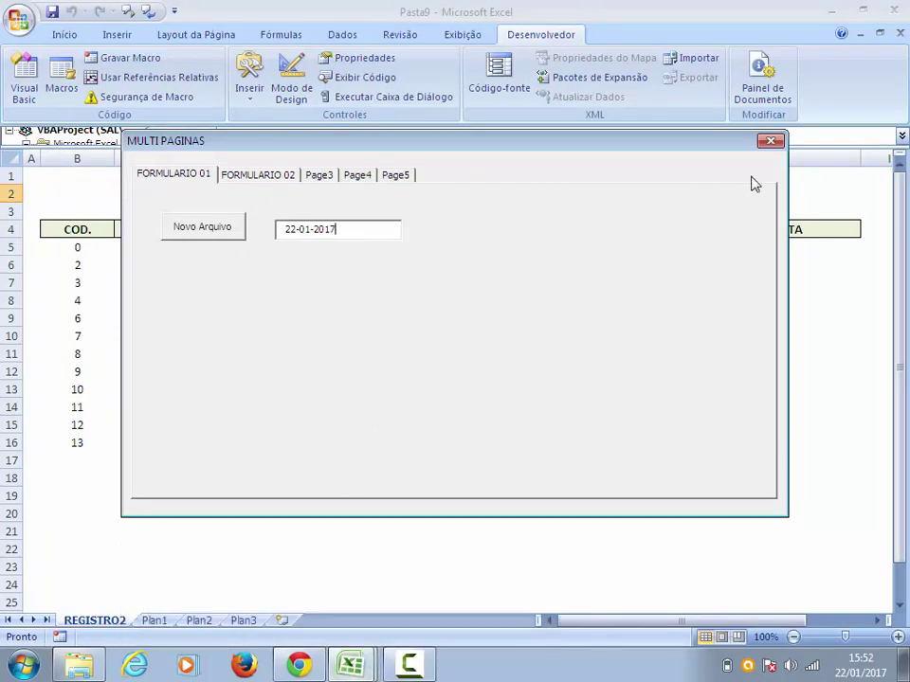
left_click(770, 140)
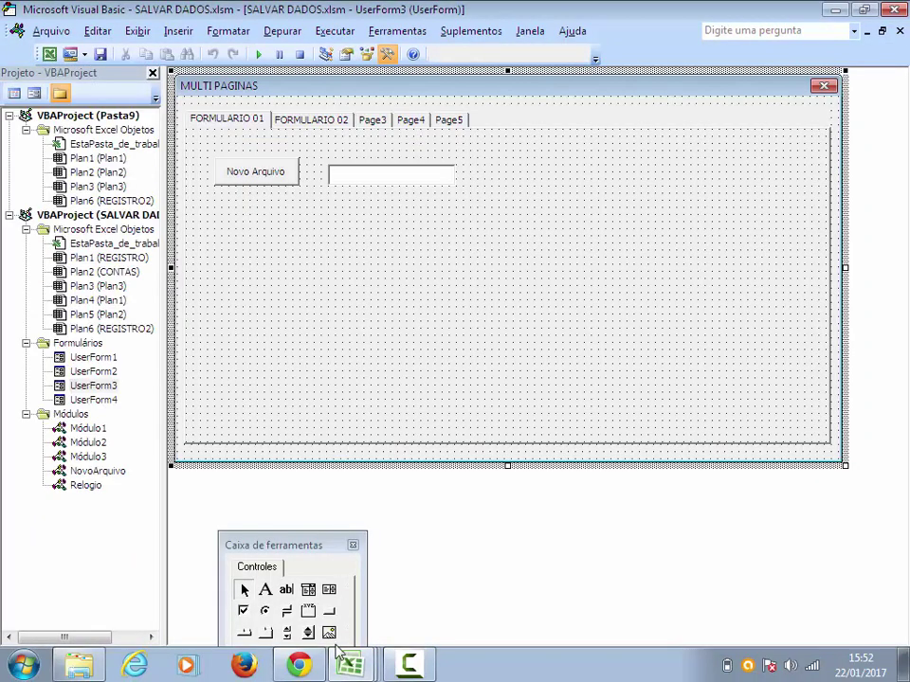
- Close the Pasta9 workbook without saving its changes
left_click(341, 625)
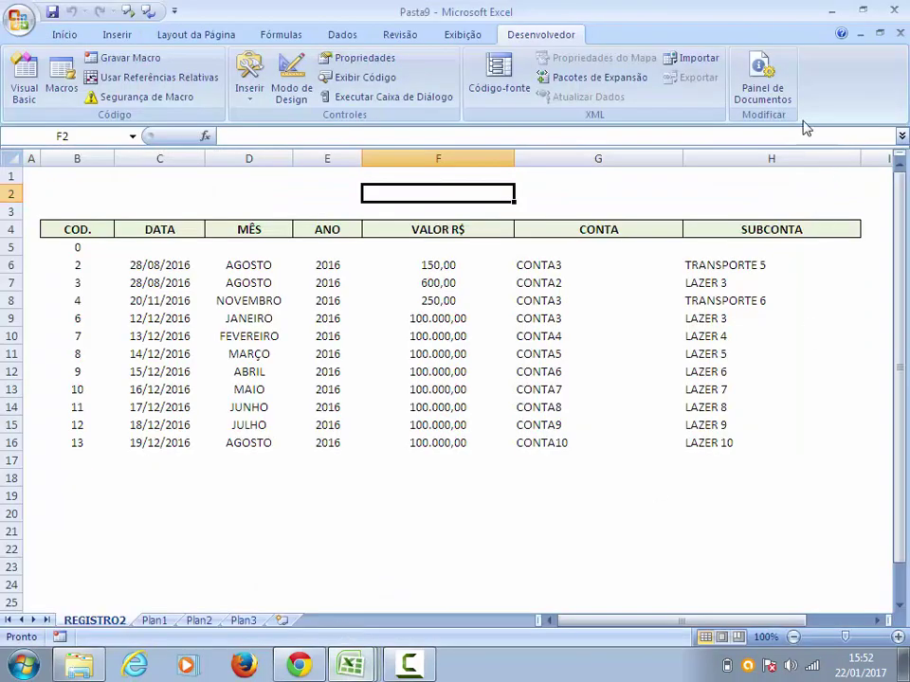
left_click_drag(222, 494, 294, 493)
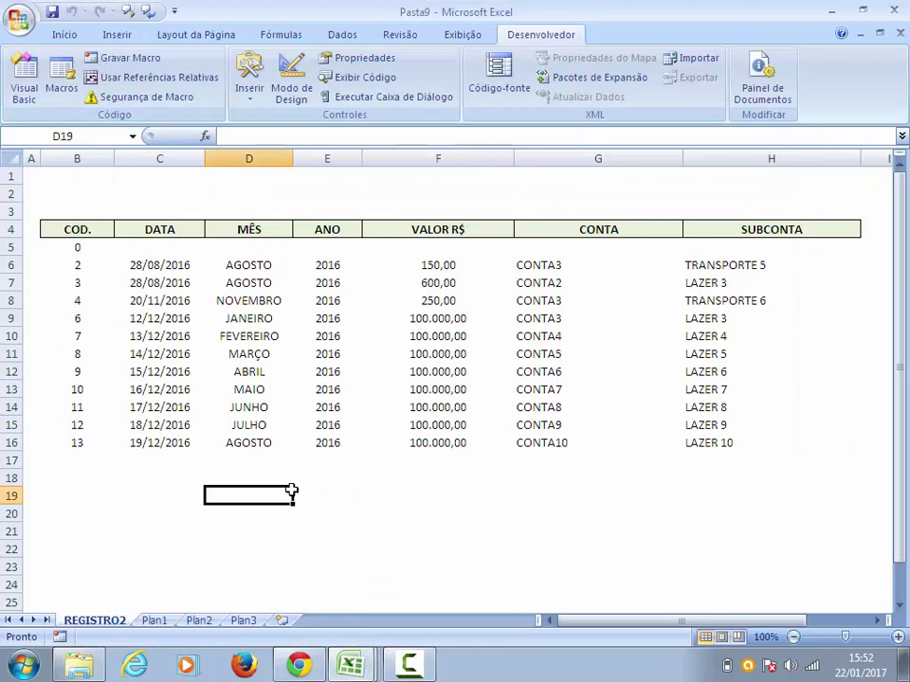
left_click(892, 17)
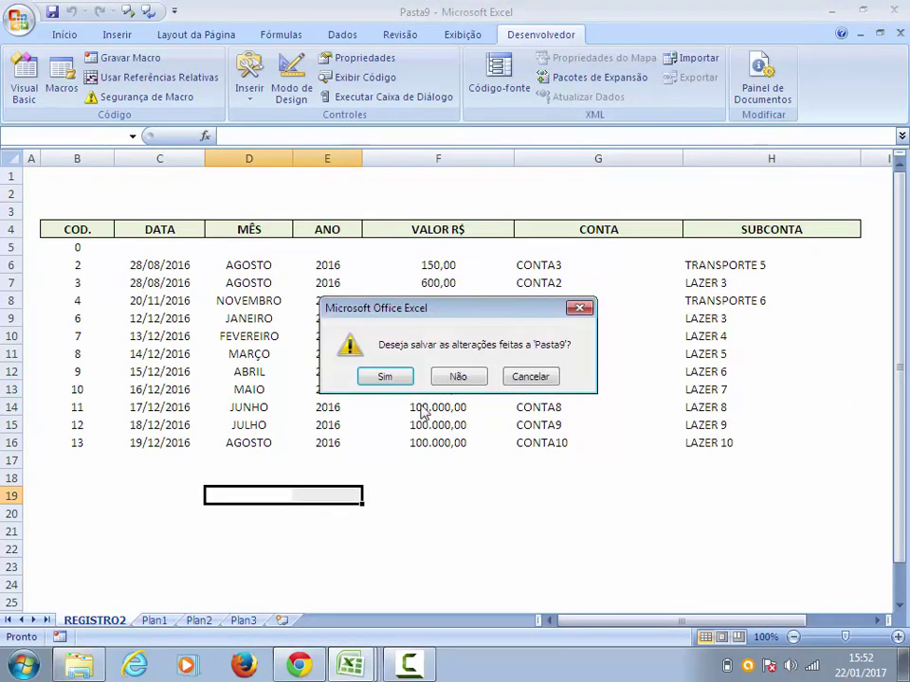
left_click(456, 373)
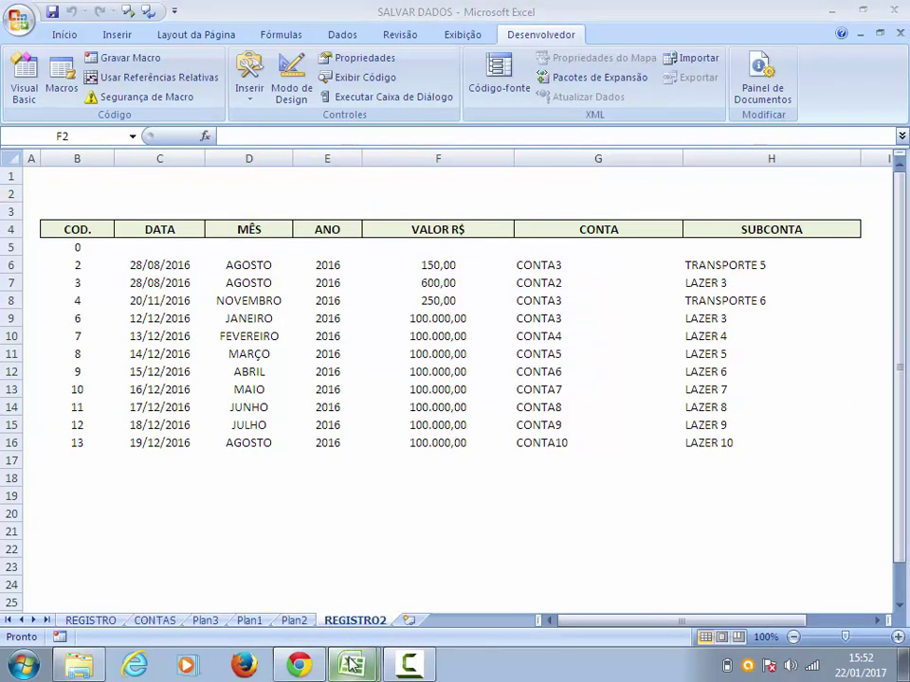
- Run the MULTI PAGINAS form again and move it aside to reveal the sheet
left_click(341, 619)
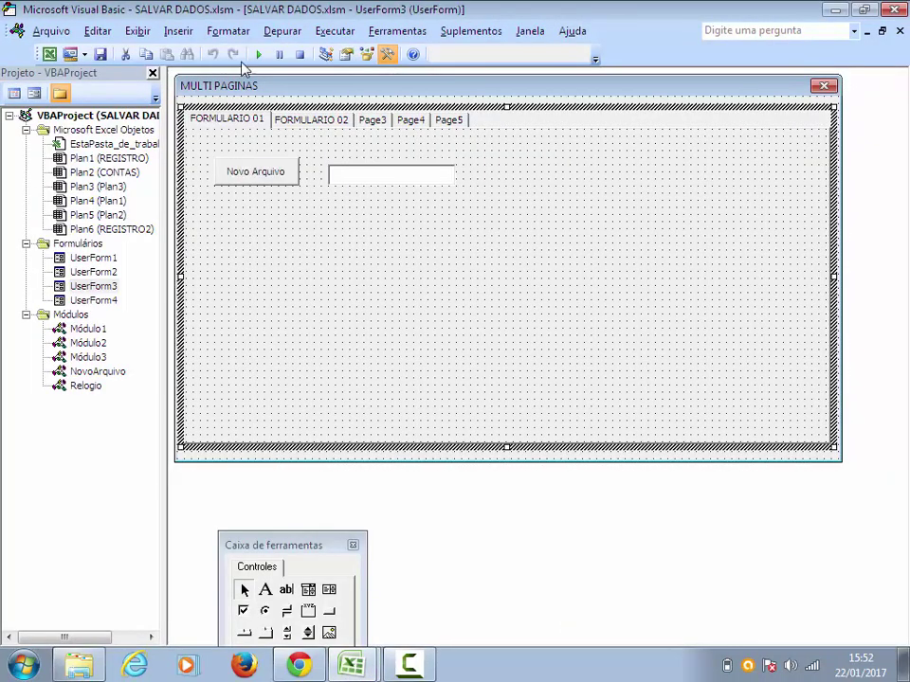
left_click(259, 54)
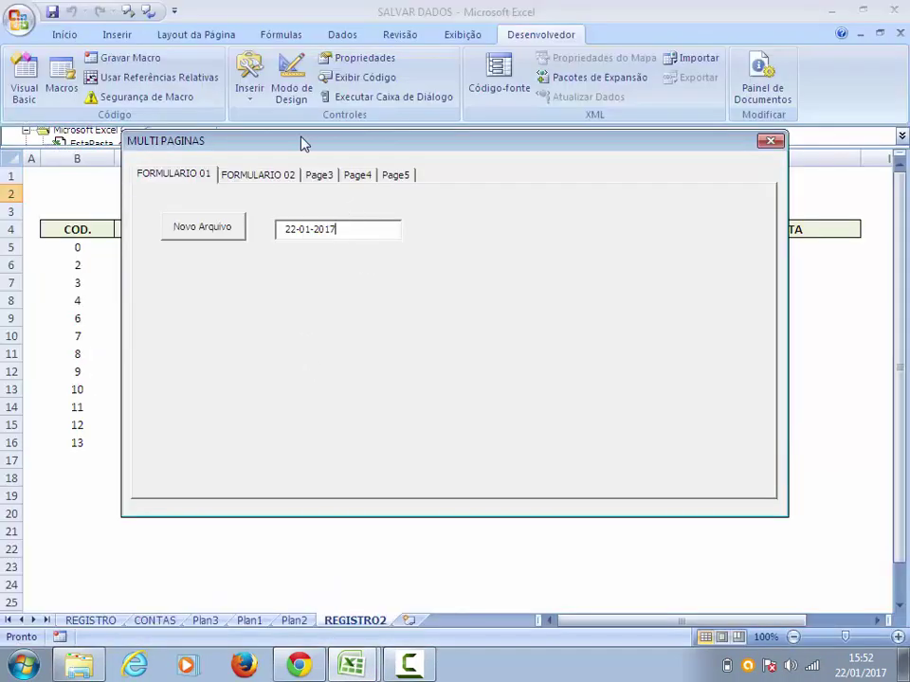
left_click_drag(303, 142, 603, 159)
- Create the REGISTRO2 copy via Novo Arquivo, accepting the macro-free save and confirming the success message
left_click(505, 248)
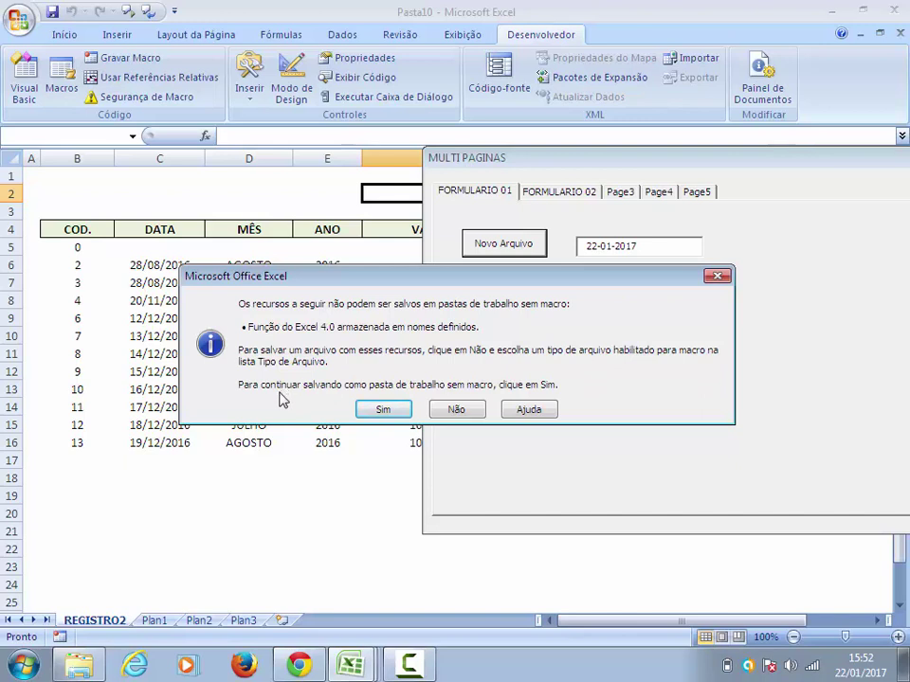
left_click(389, 409)
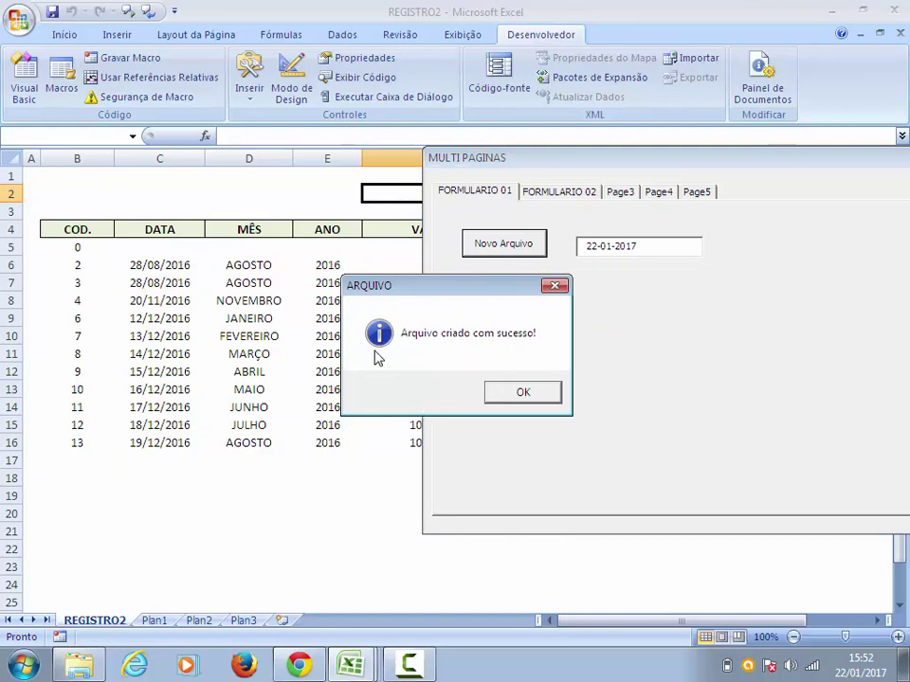
left_click(522, 391)
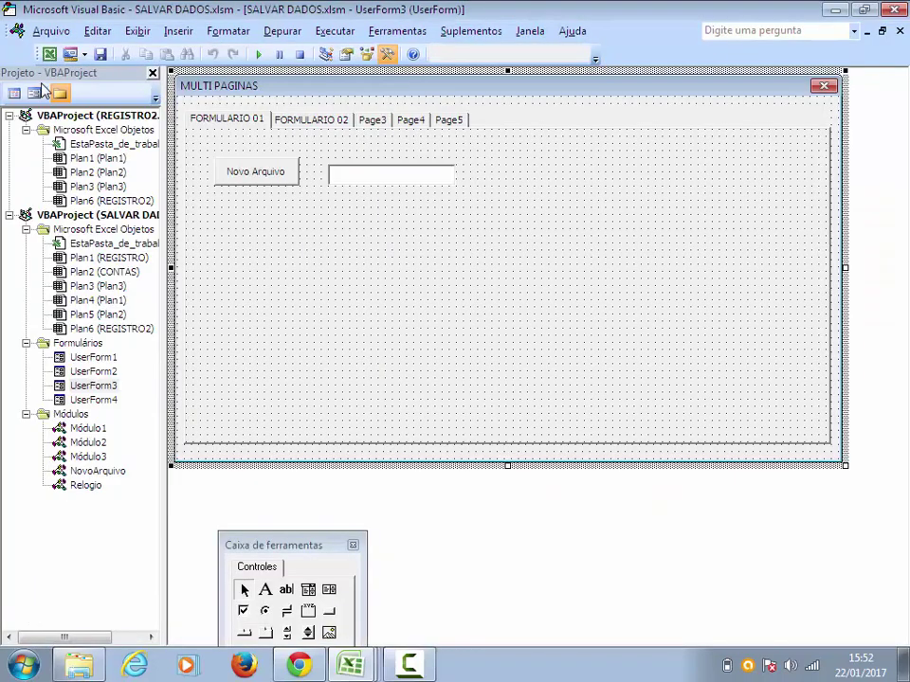
left_click(47, 53)
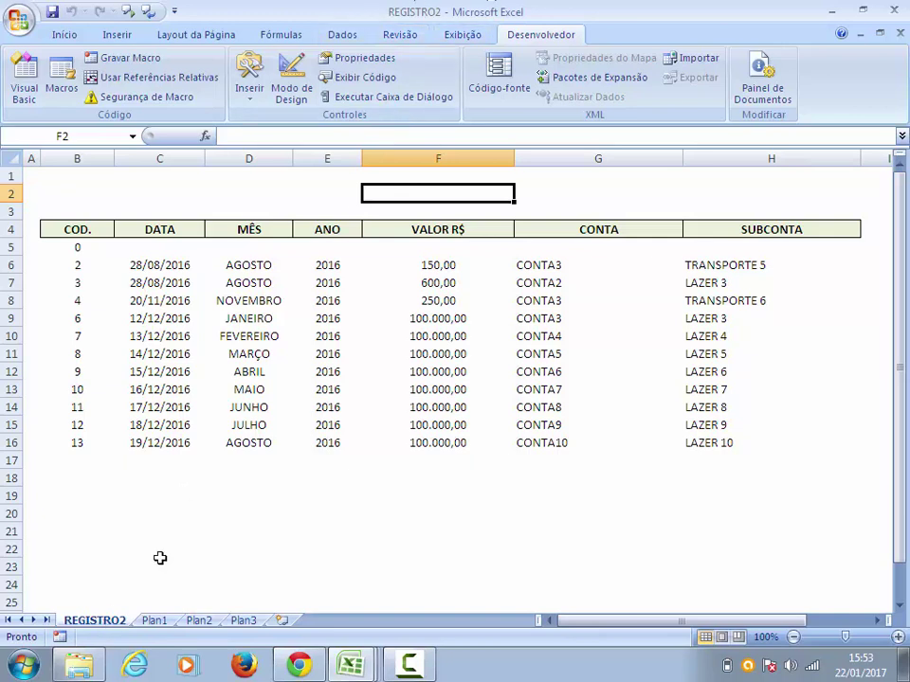
- Switch to SALVAR DADOS and browse its REGISTRO, CONTAS, Plan3 and Plan2 sheets
left_click(264, 481)
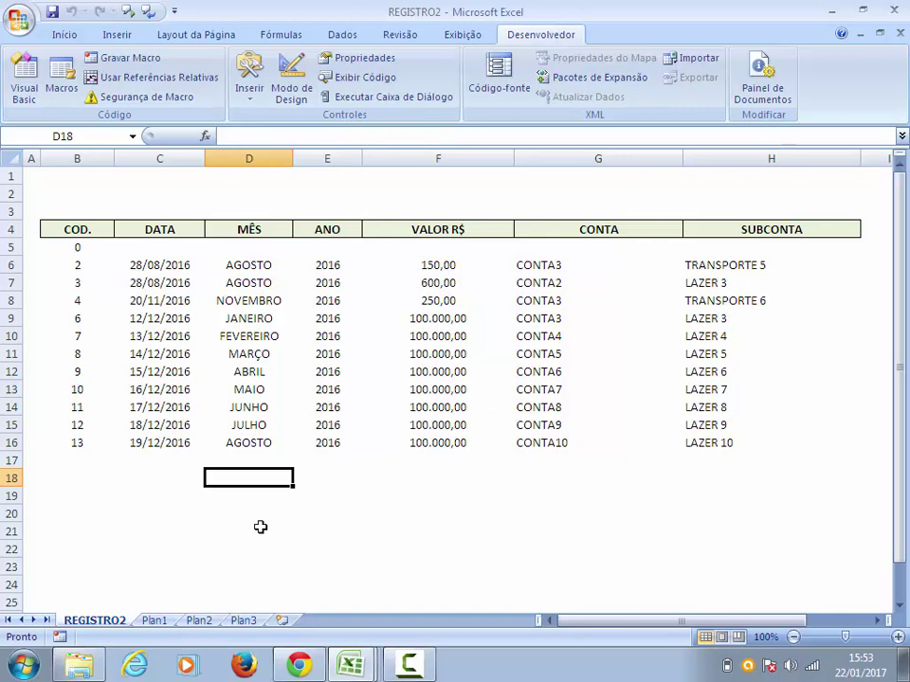
left_click(350, 666)
left_click(270, 567)
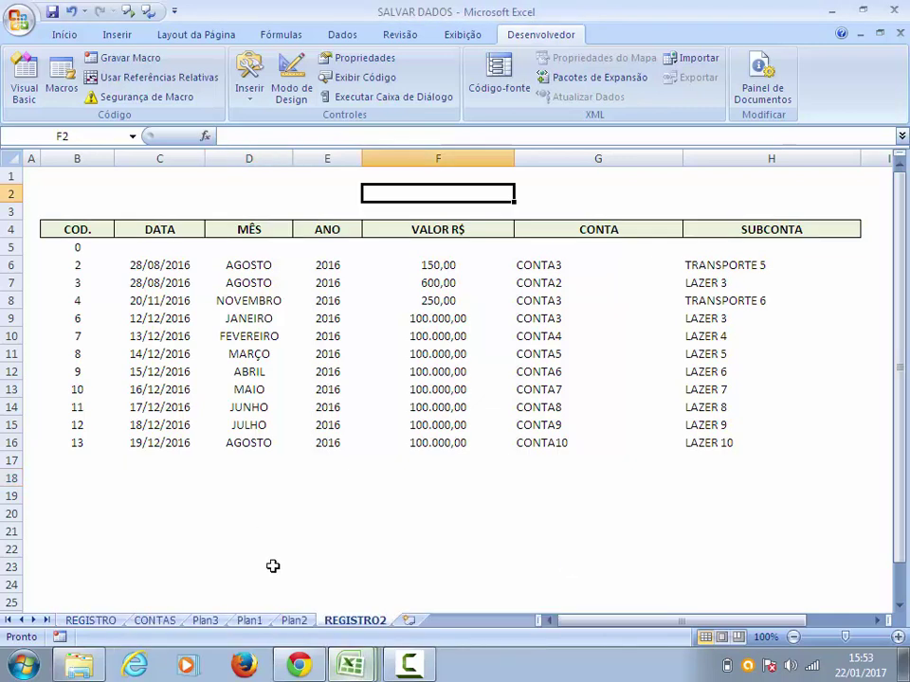
left_click(112, 621)
left_click(148, 602)
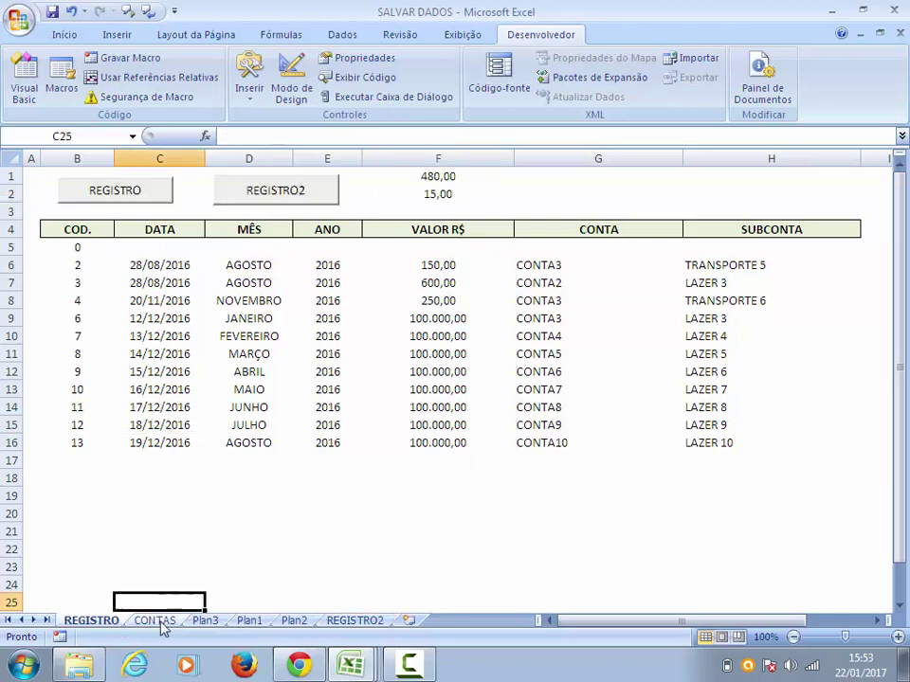
left_click(159, 621)
left_click(202, 621)
left_click(294, 621)
mouse_move(351, 665)
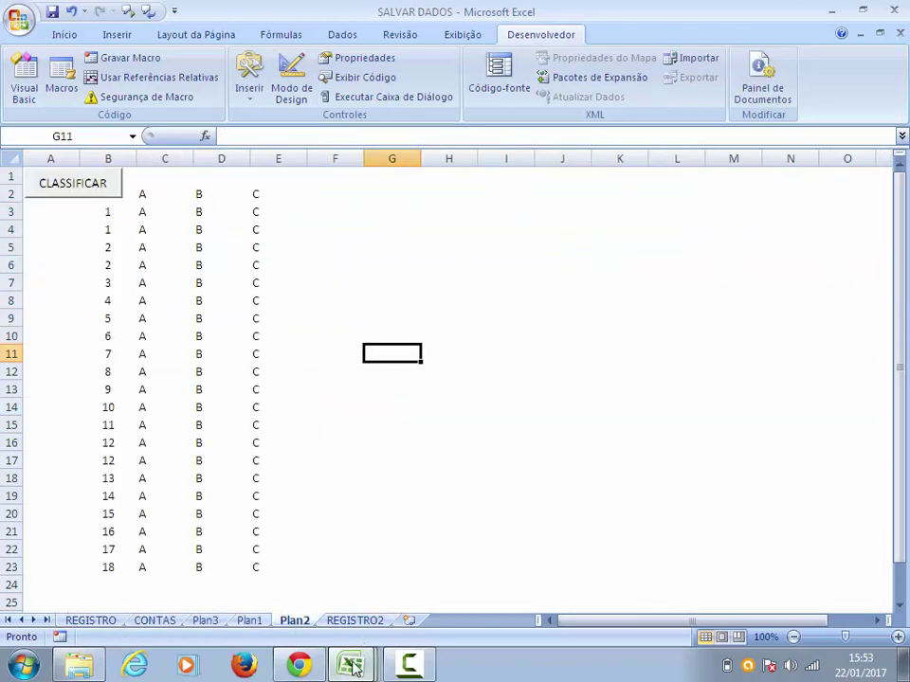
- In REGISTRO2, browse Plan1–Plan3 and keep the REGISTRO2 sheet first
left_click(294, 630)
left_click(151, 621)
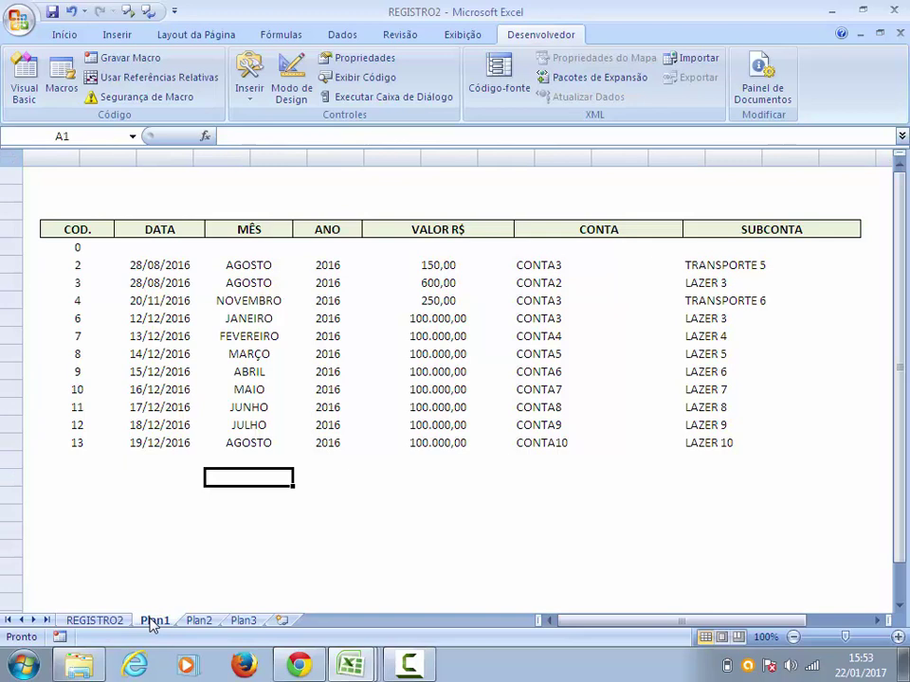
left_click(199, 620)
left_click(243, 621)
left_click(199, 621)
left_click_drag(154, 621, 71, 621)
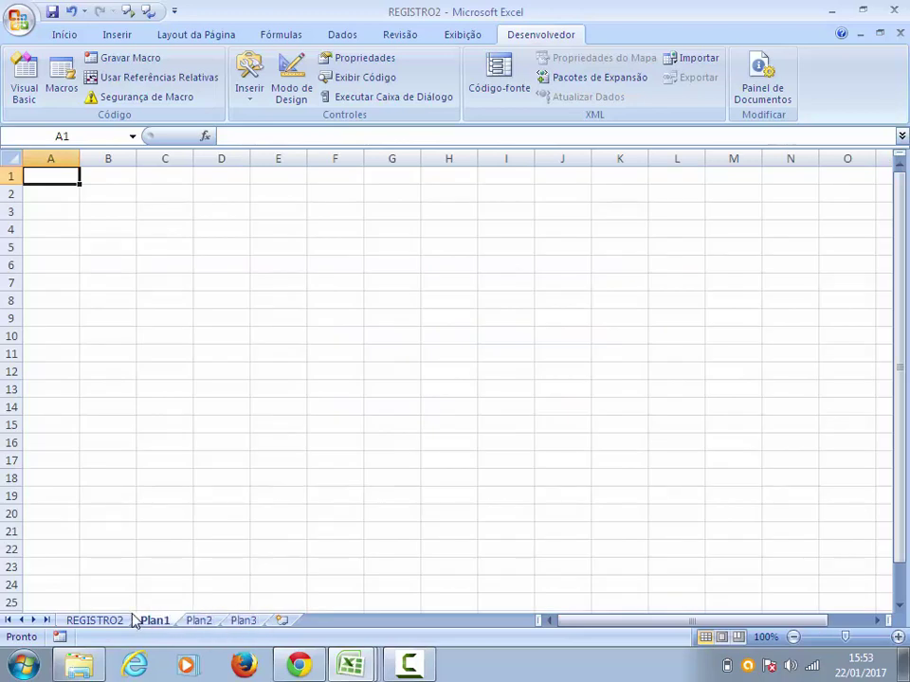
left_click_drag(138, 620, 85, 621)
left_click(167, 498)
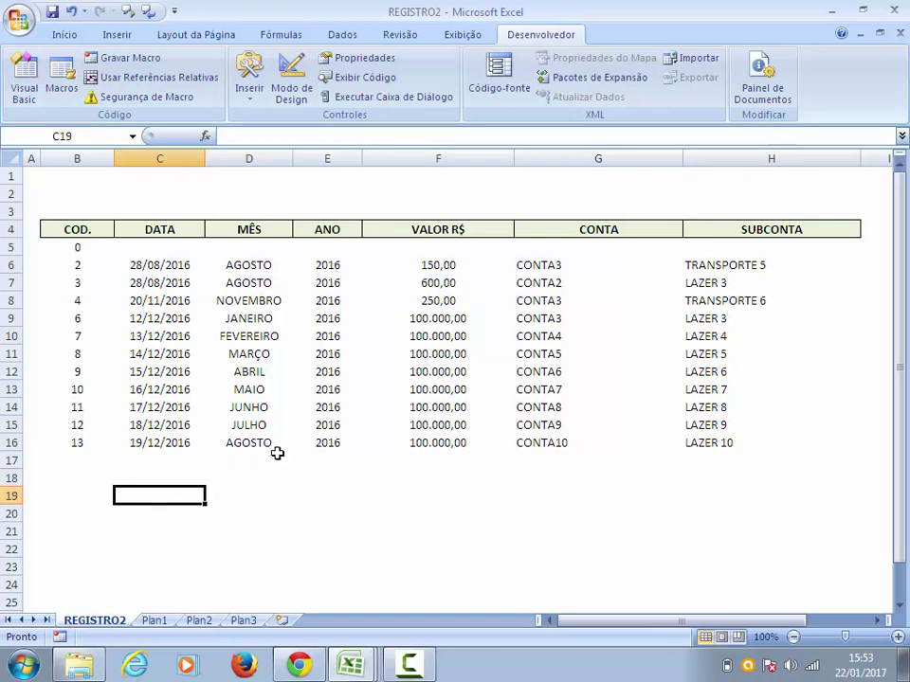
left_click(351, 665)
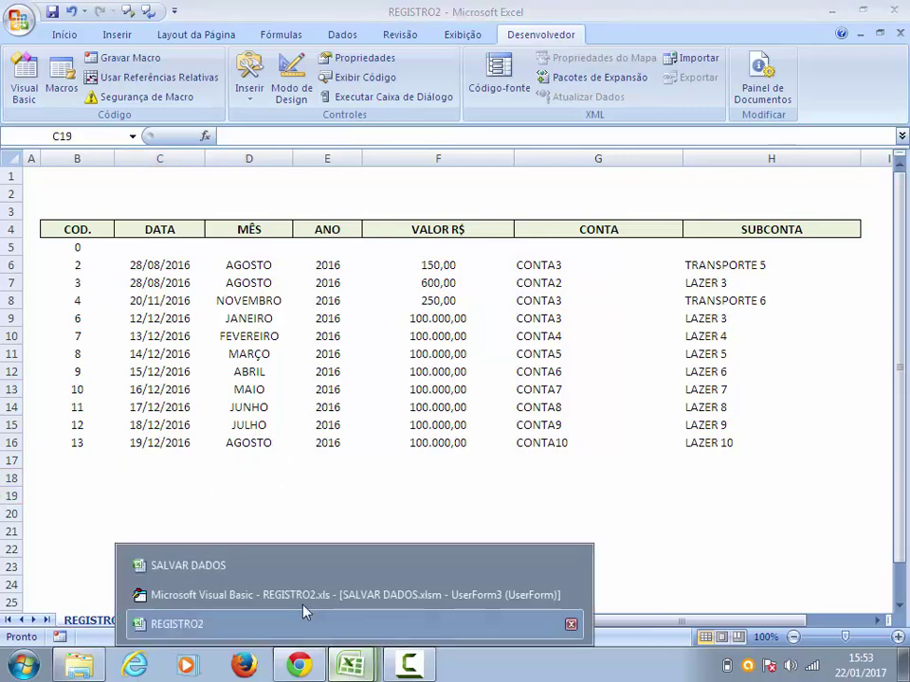
- In a maximized Explorer window, select REGISTRO2 to see its Excel 97-2003 file details
left_click(79, 665)
left_click(769, 150)
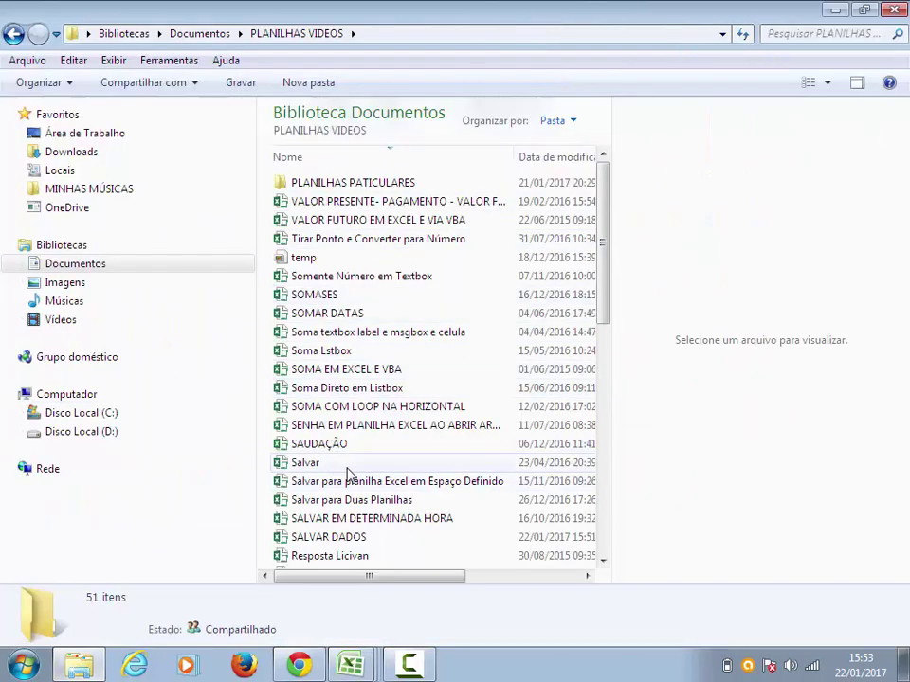
left_click(351, 537)
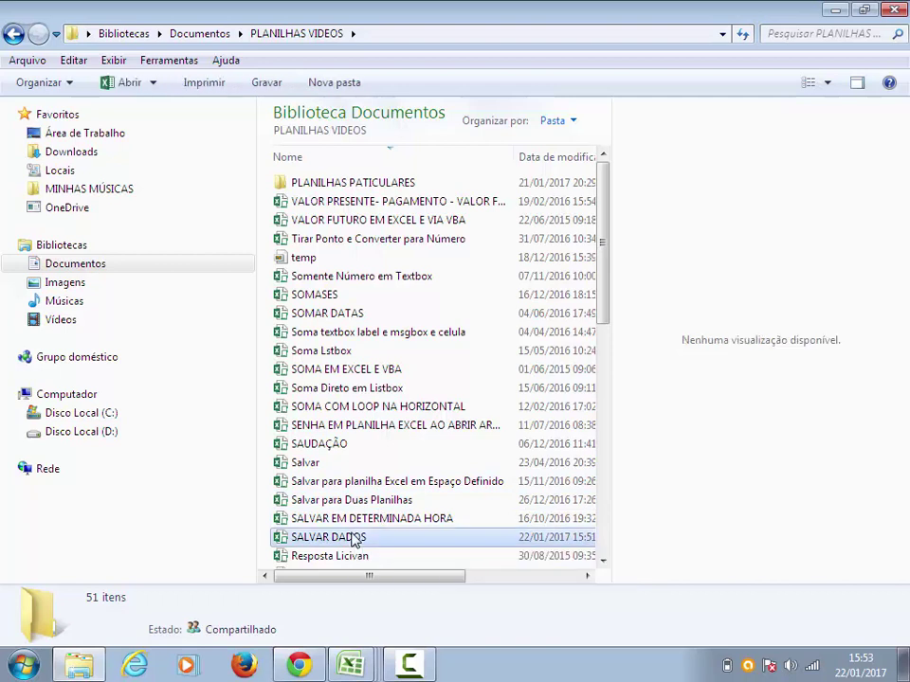
scroll(358, 521, "down", 1)
left_click(345, 541)
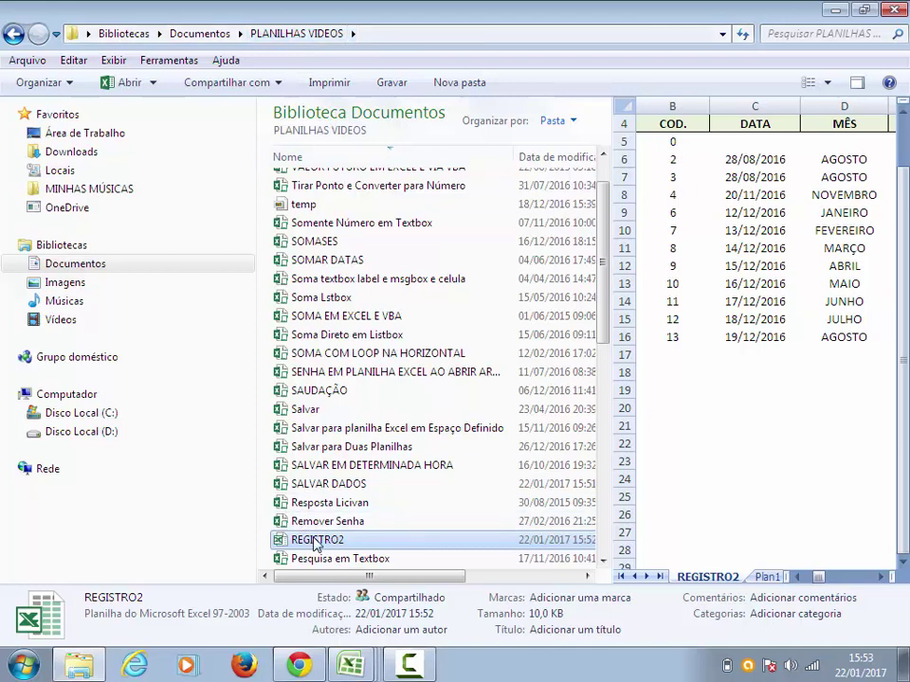
- Return to Excel and close the REGISTRO2 workbook
left_click(352, 668)
left_click(233, 627)
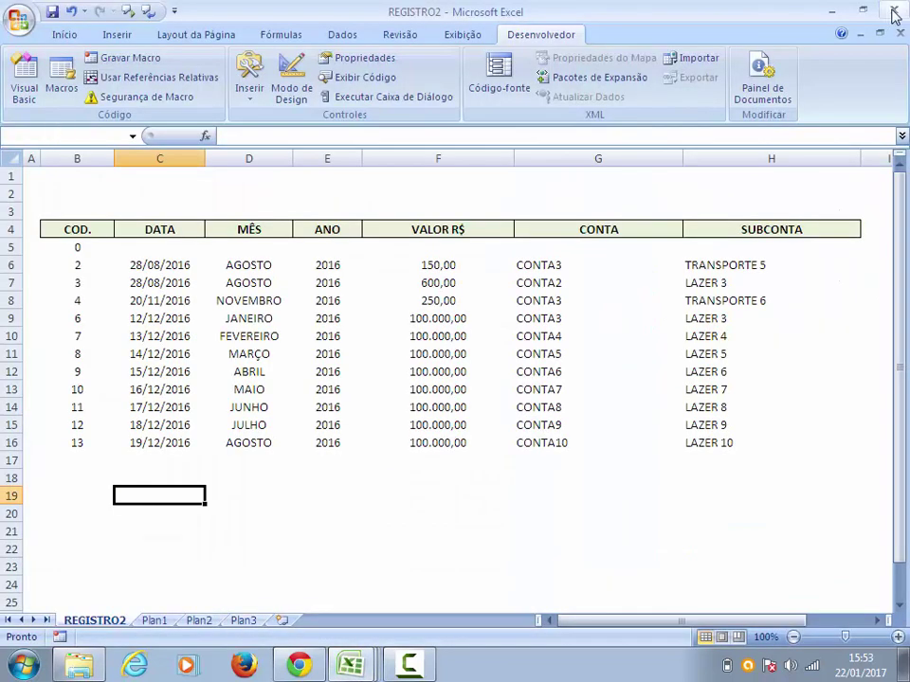
left_click(894, 12)
- Save REGISTRO2 on closing, then view the CriarArquivo code in the NovoArquivo module in the VBA editor
left_click(381, 376)
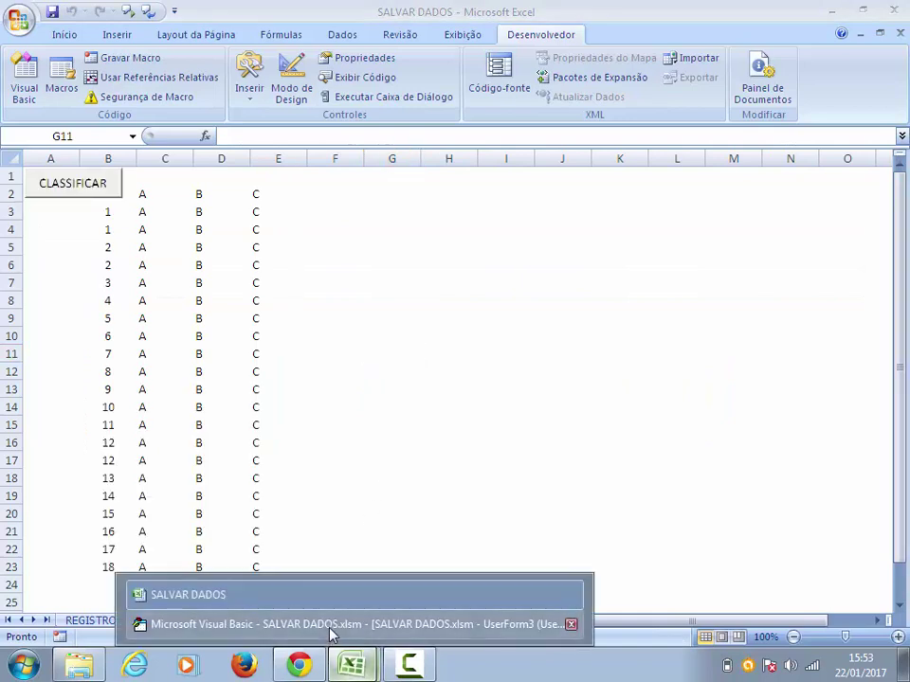
left_click(332, 624)
left_click(375, 311)
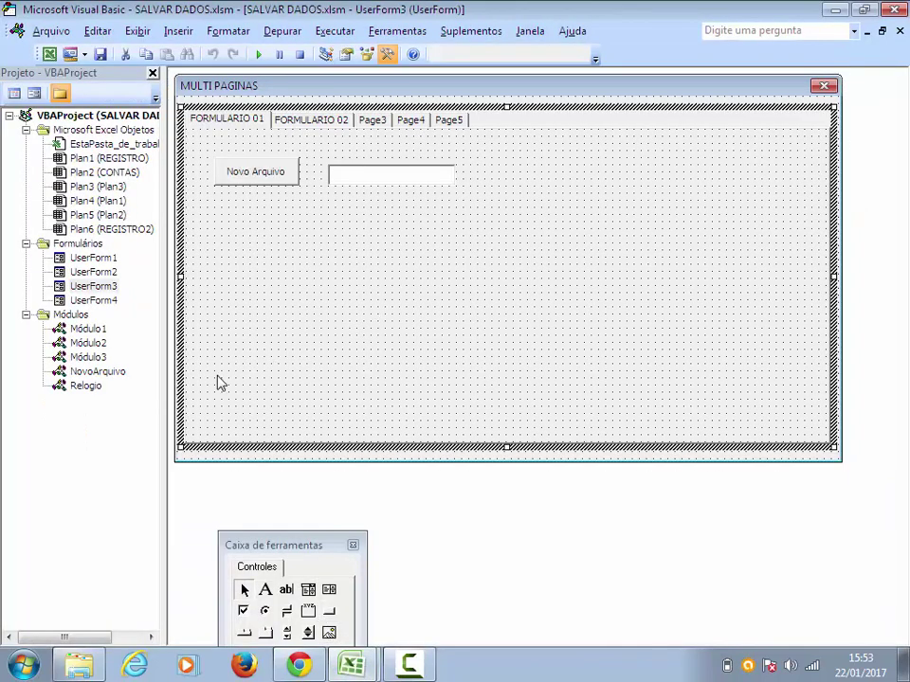
double_click(106, 371)
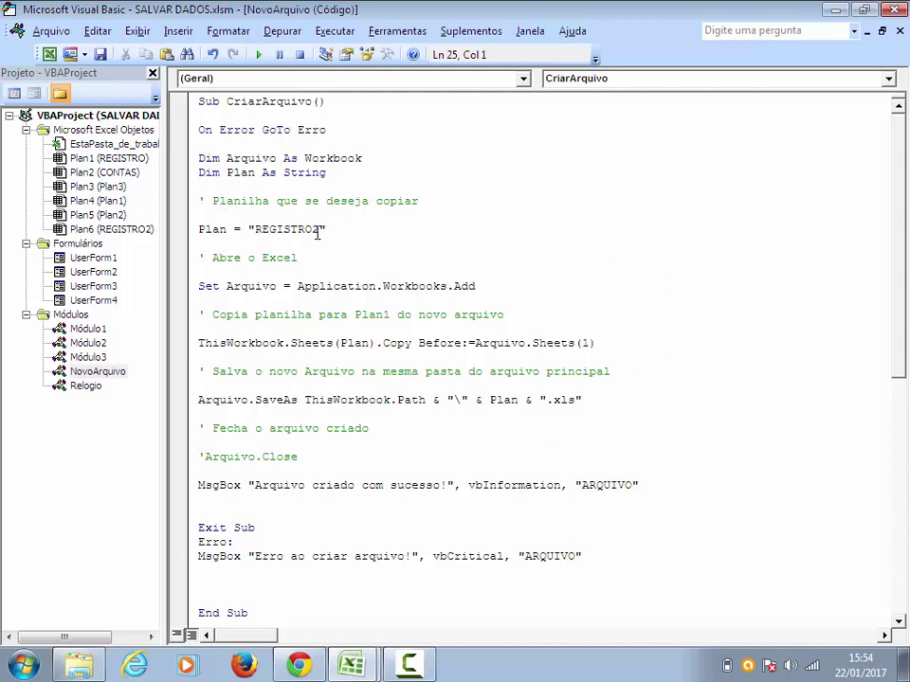
- Delete the surplus blank line above Exit Sub and the one above End Sub in CriarArquivo
left_click(389, 227)
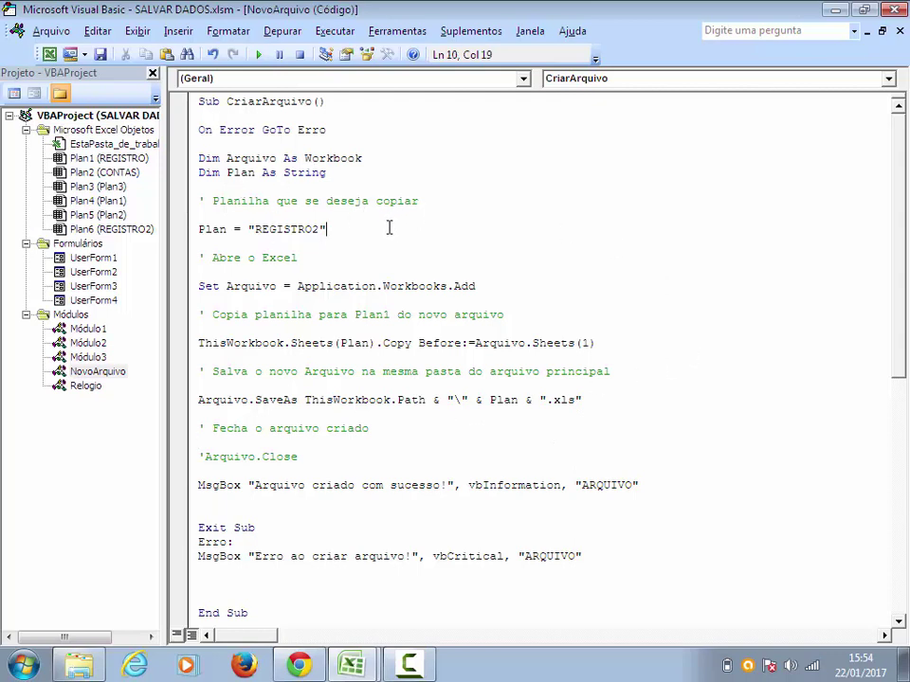
left_click(385, 144)
left_click(226, 246)
key("Delete")
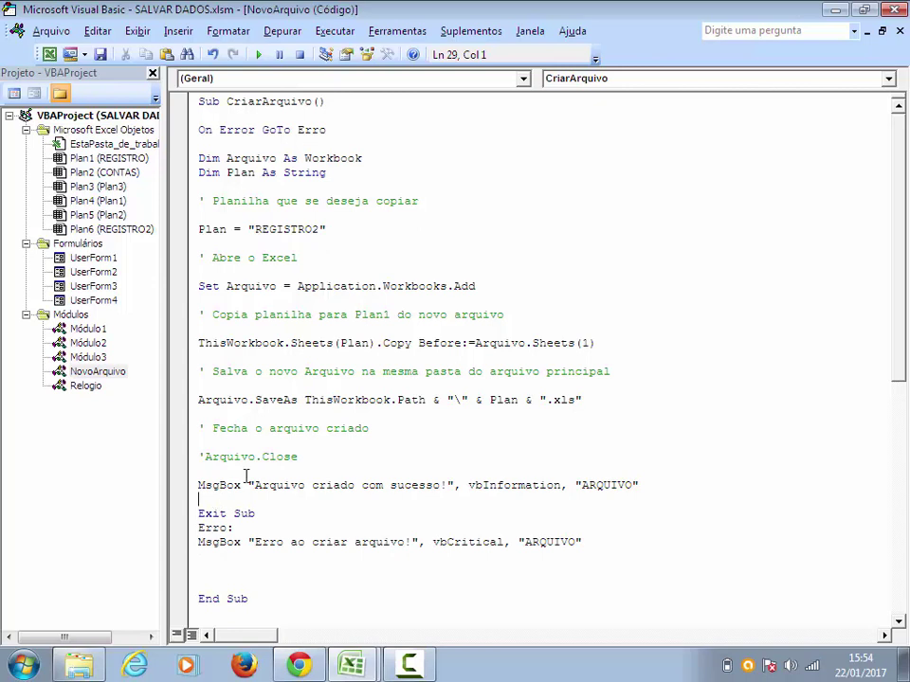
left_click(212, 570)
key("Delete")
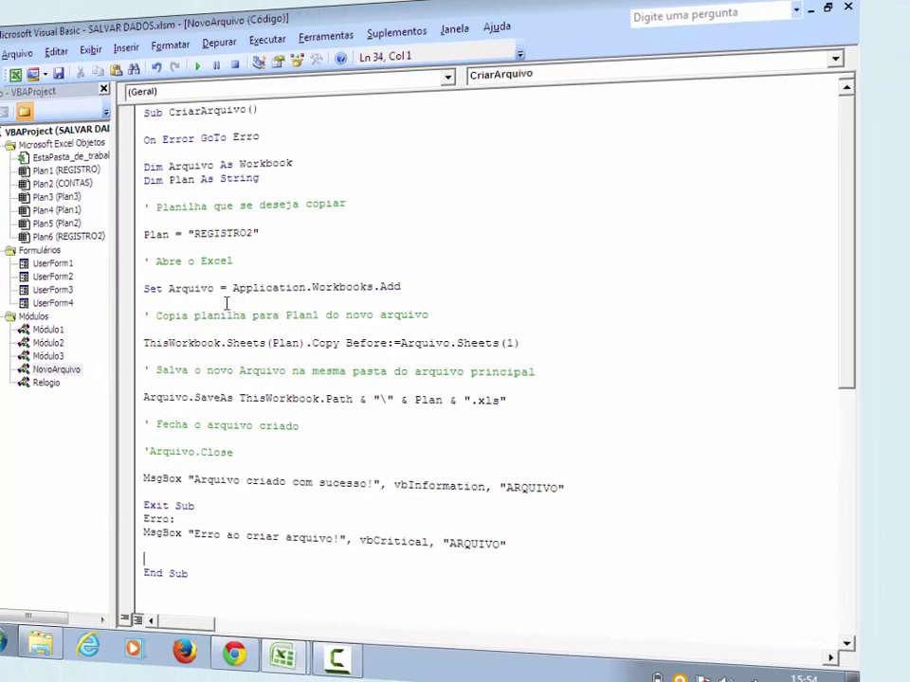